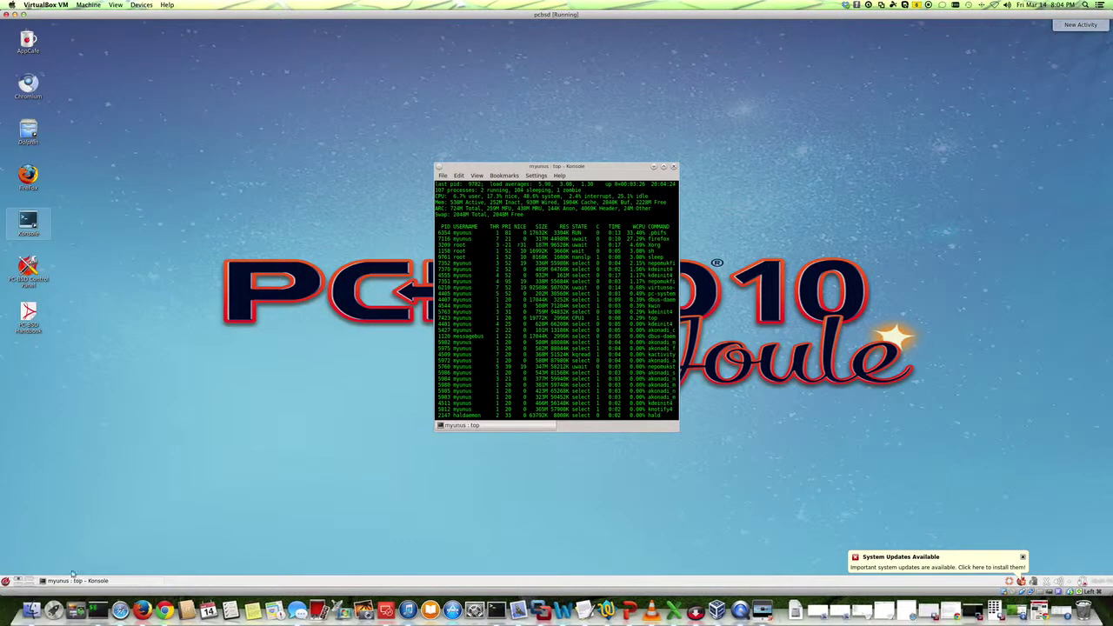
# Step: Launch Firefox and Chromium from the desktop, shifting the terminal window slightly aside
pyautogui.rightClick(32, 186)
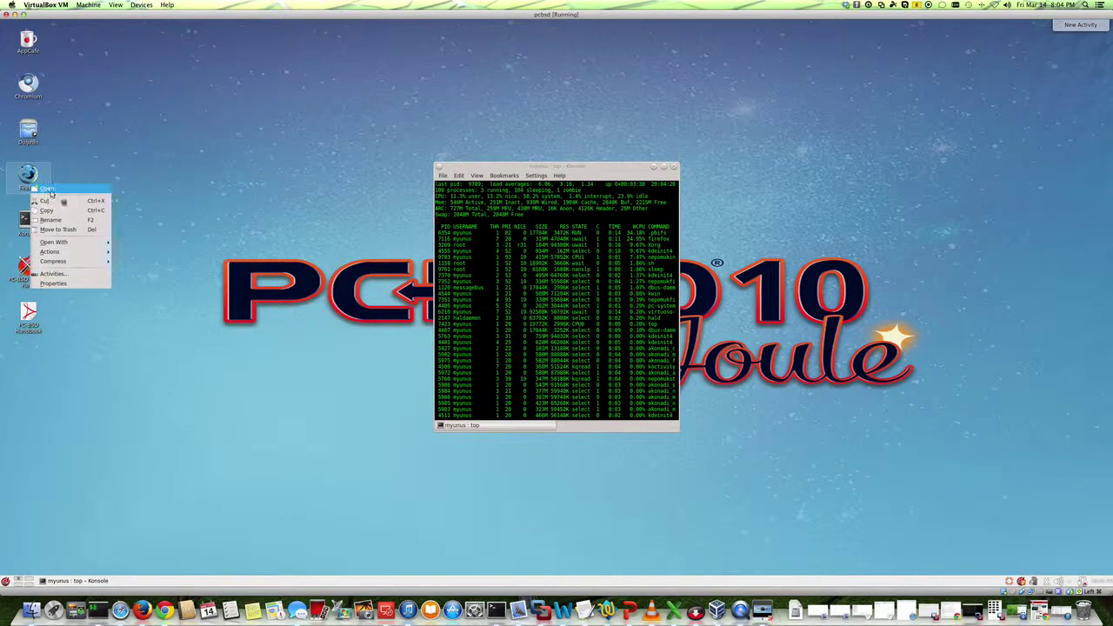
pyautogui.click(48, 188)
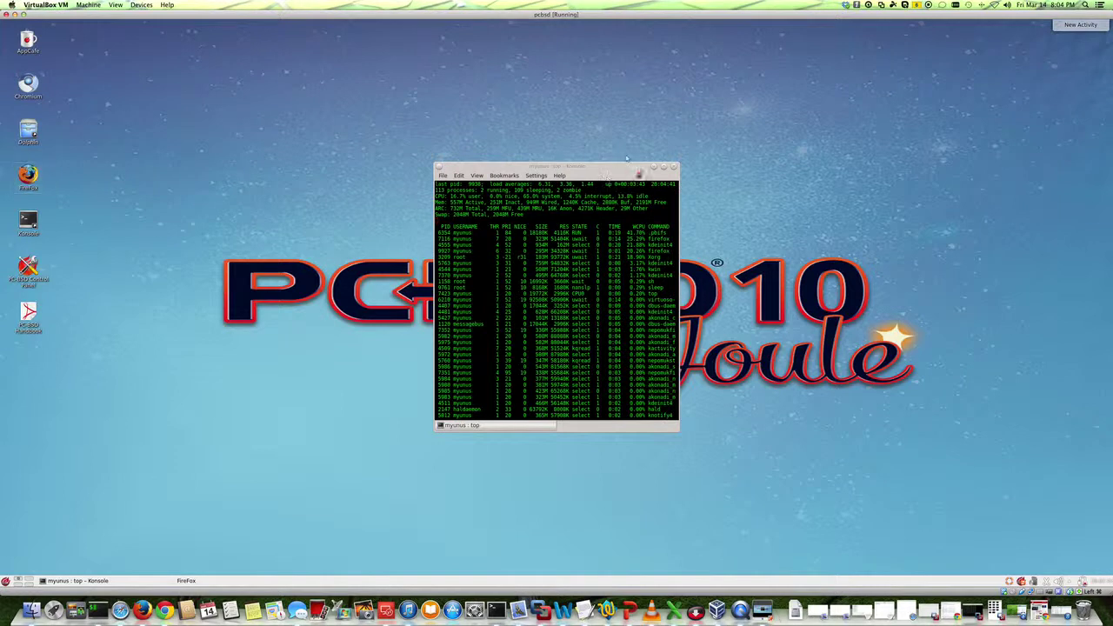
pyautogui.moveTo(632, 167); pyautogui.dragTo(645, 164)
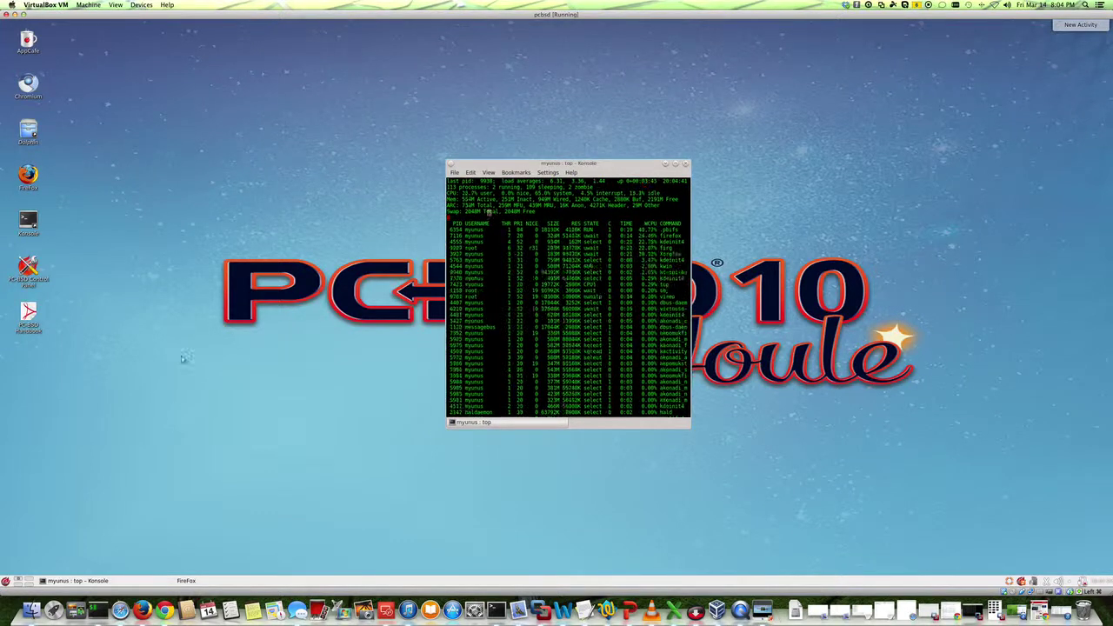
pyautogui.doubleClick(28, 82)
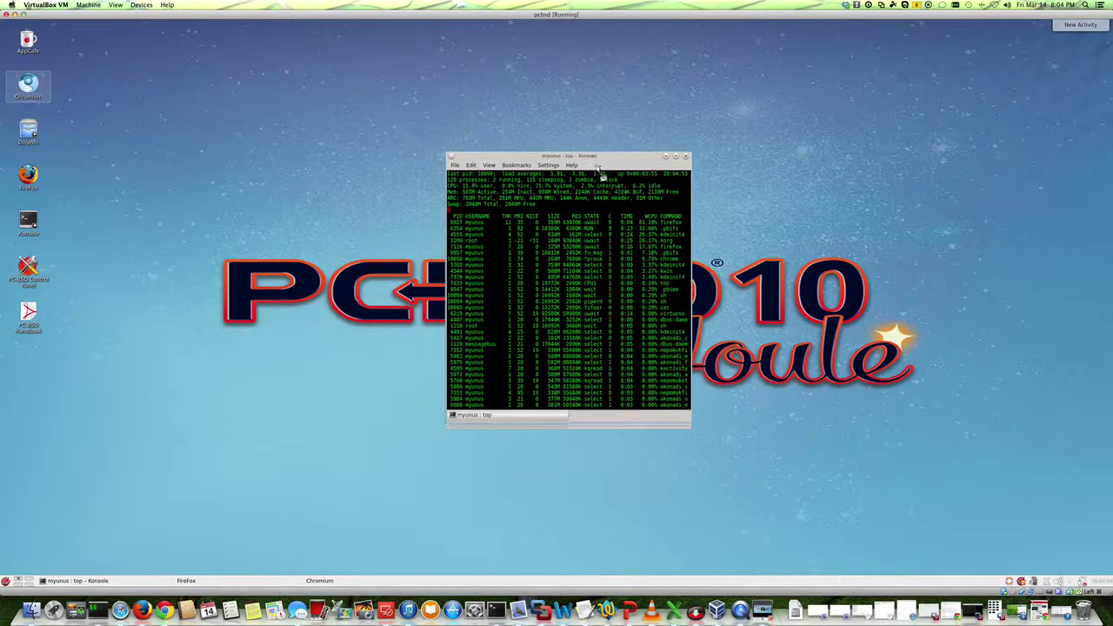
# Step: Close the terminal window despite its running top process and dismiss the Close Firefox notice
pyautogui.click(685, 157)
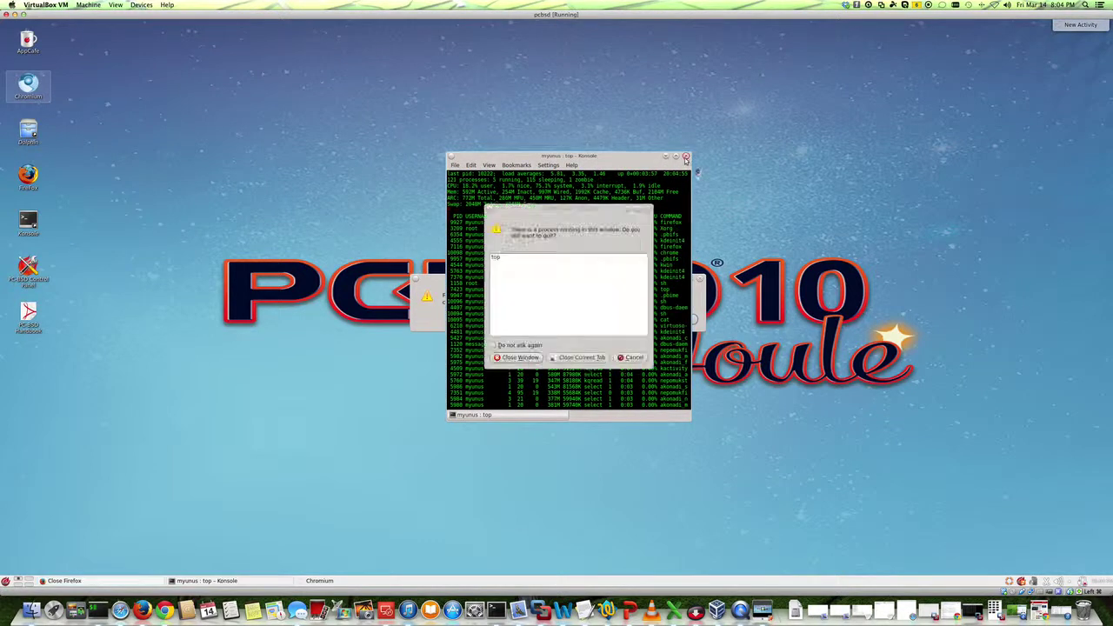
pyautogui.click(519, 358)
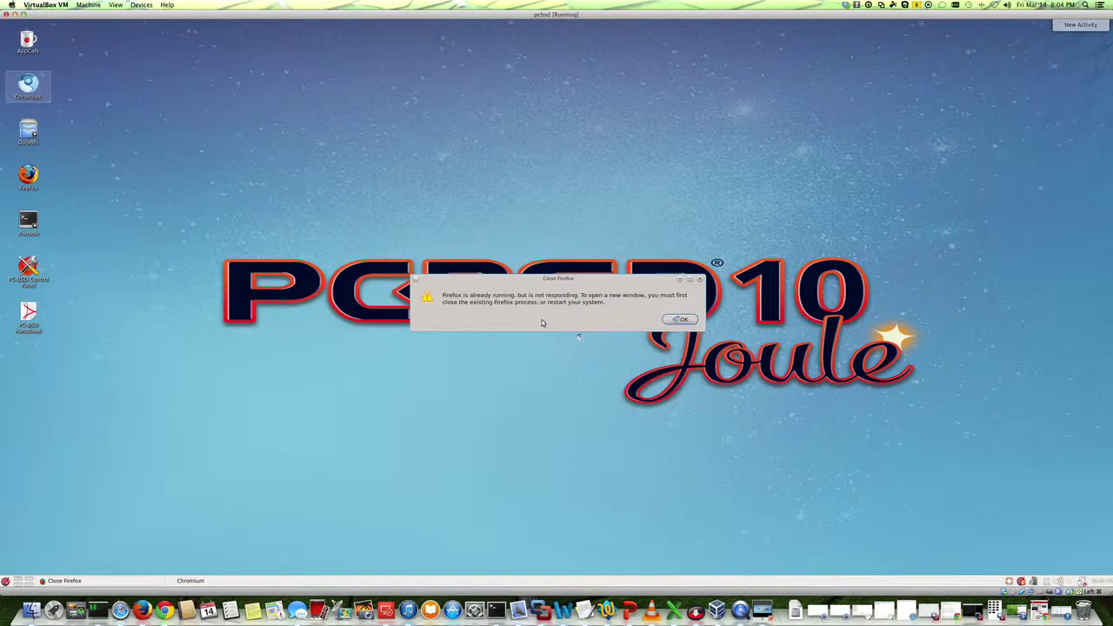
pyautogui.click(678, 319)
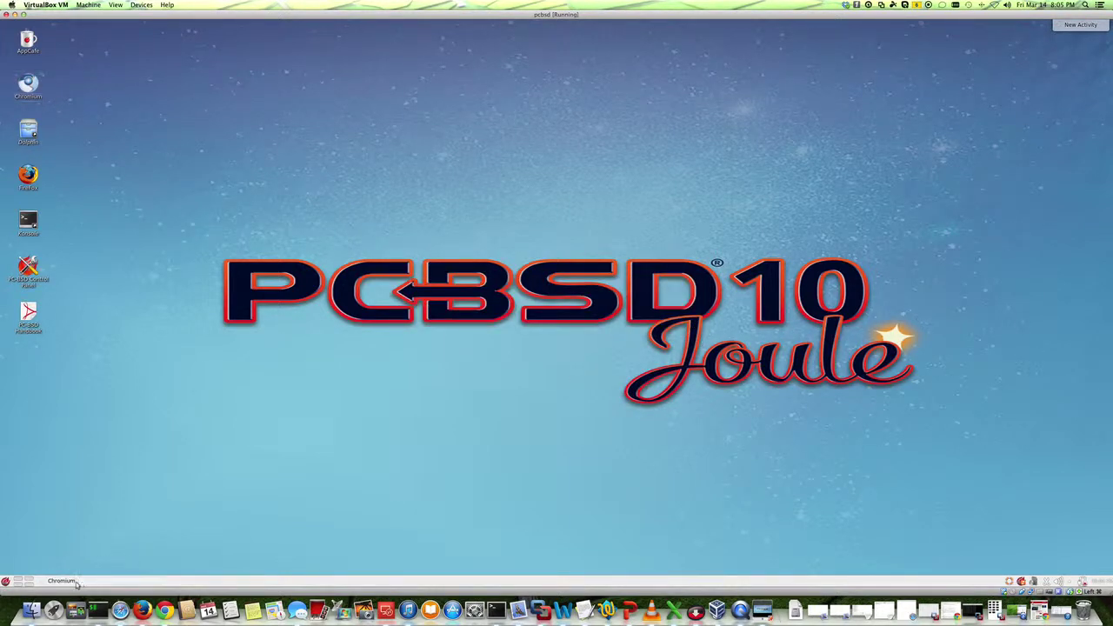
# Step: Look through the launcher's application categories and places, view the Home folder in the file manager and close it
pyautogui.click(7, 581)
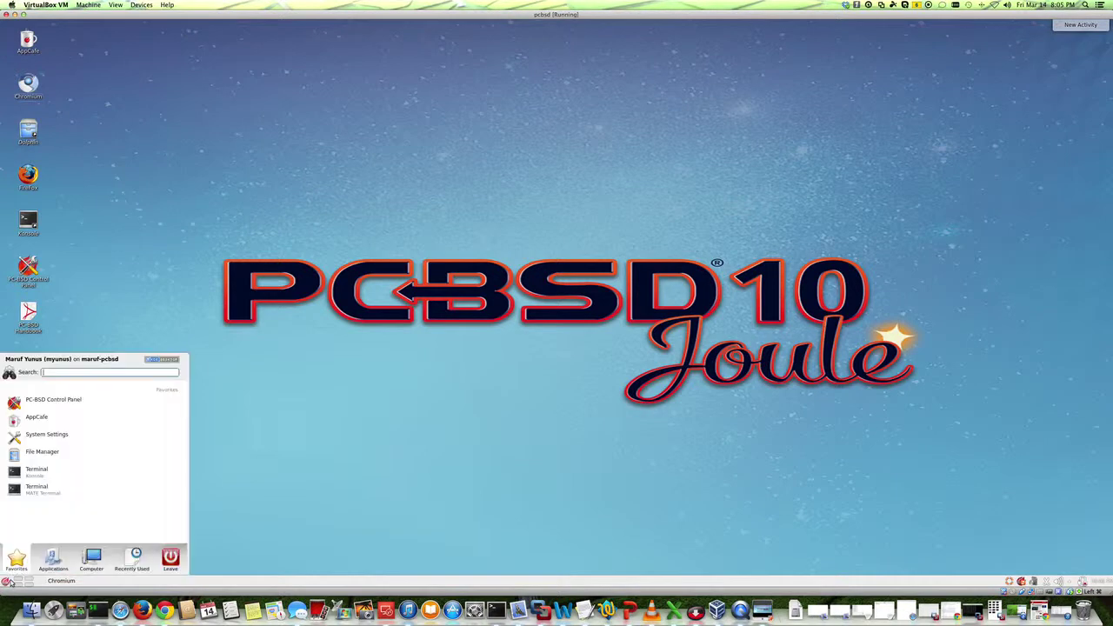
pyautogui.click(47, 564)
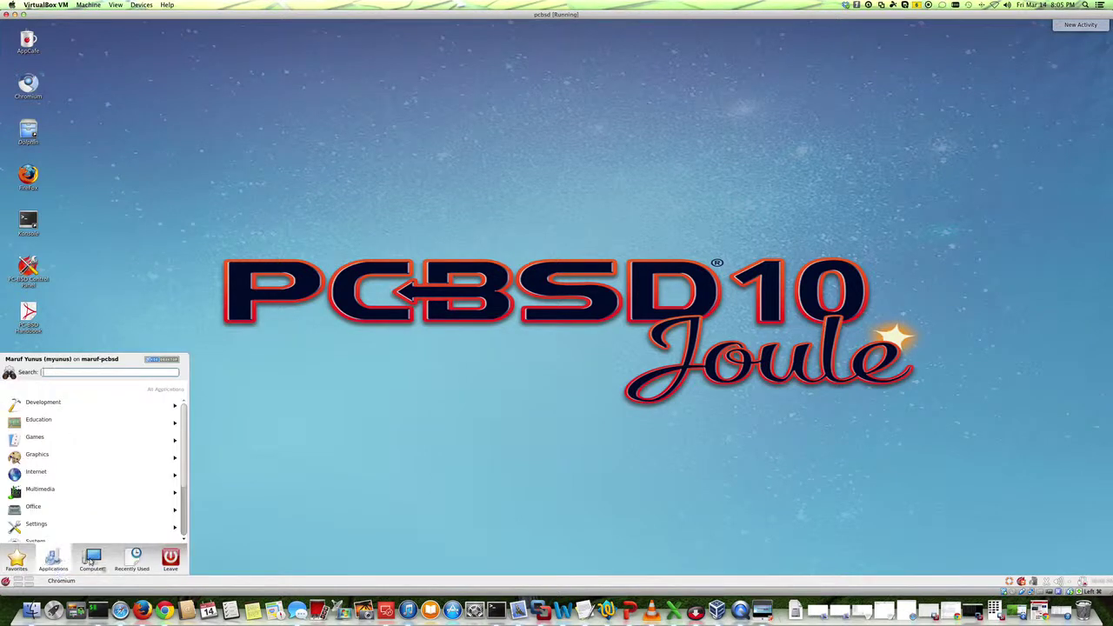
pyautogui.moveTo(96, 563)
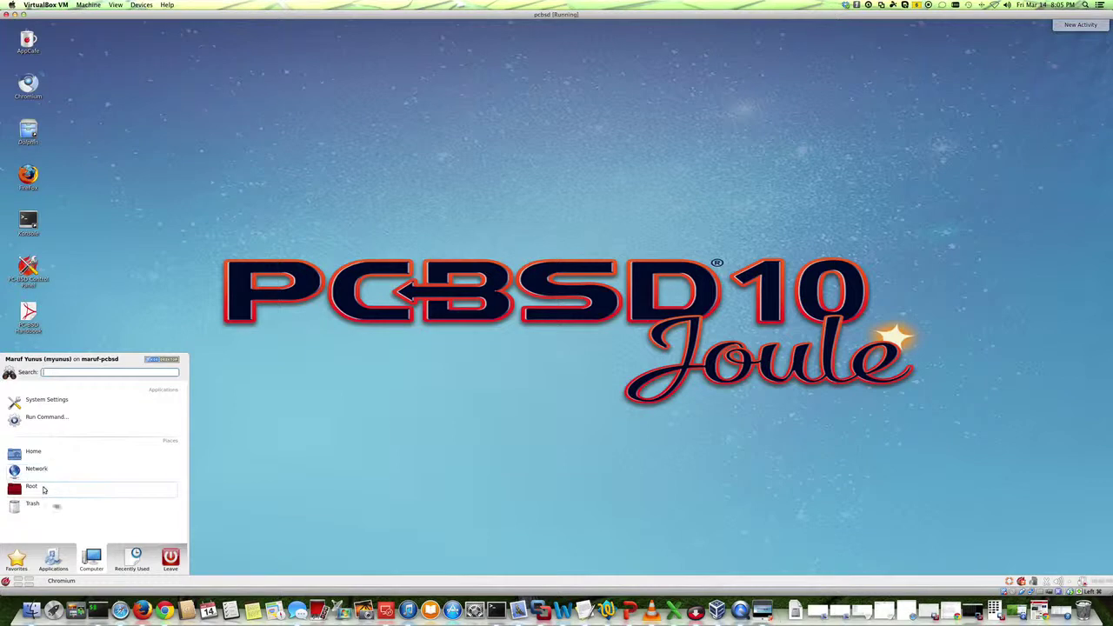
pyautogui.click(40, 455)
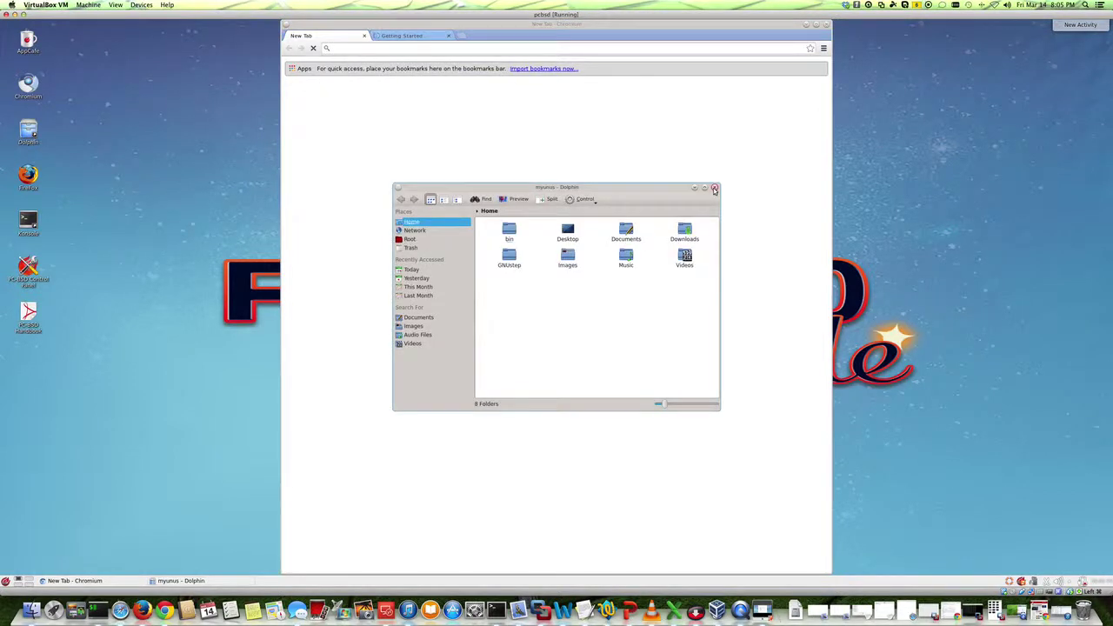
pyautogui.click(714, 189)
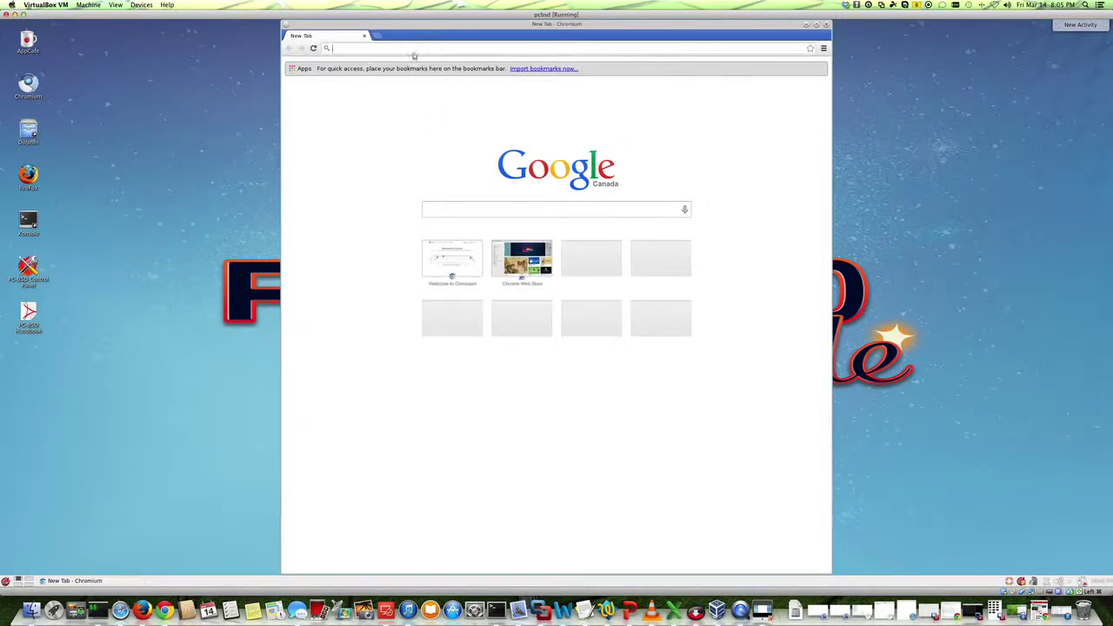
# Step: Go to youtube.com in the Chromium browser
pyautogui.write('you')
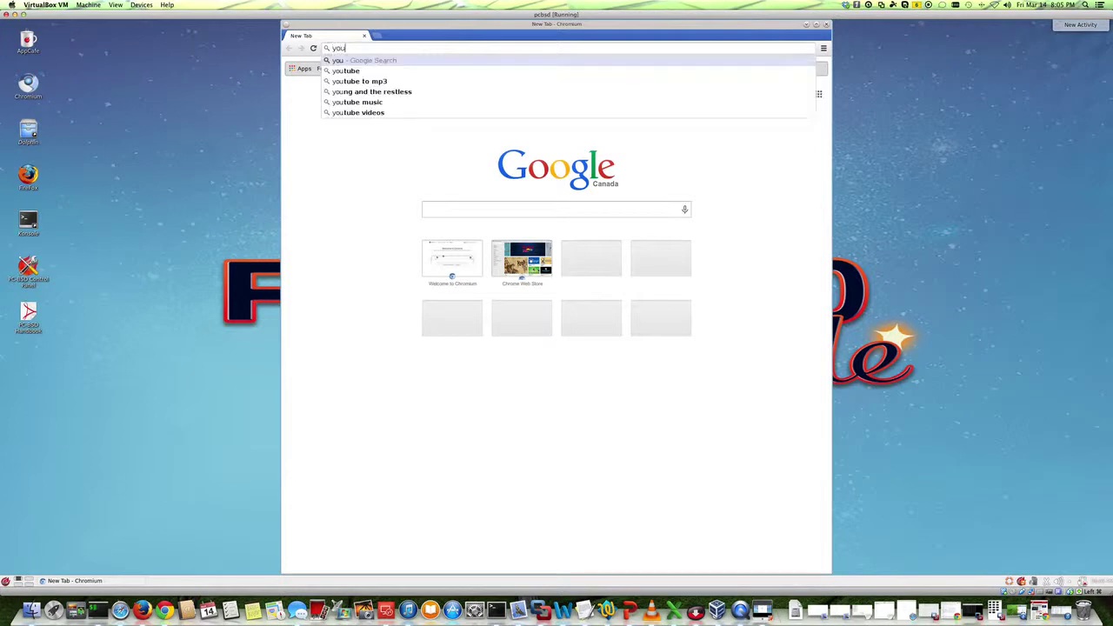
pyautogui.write('tube')
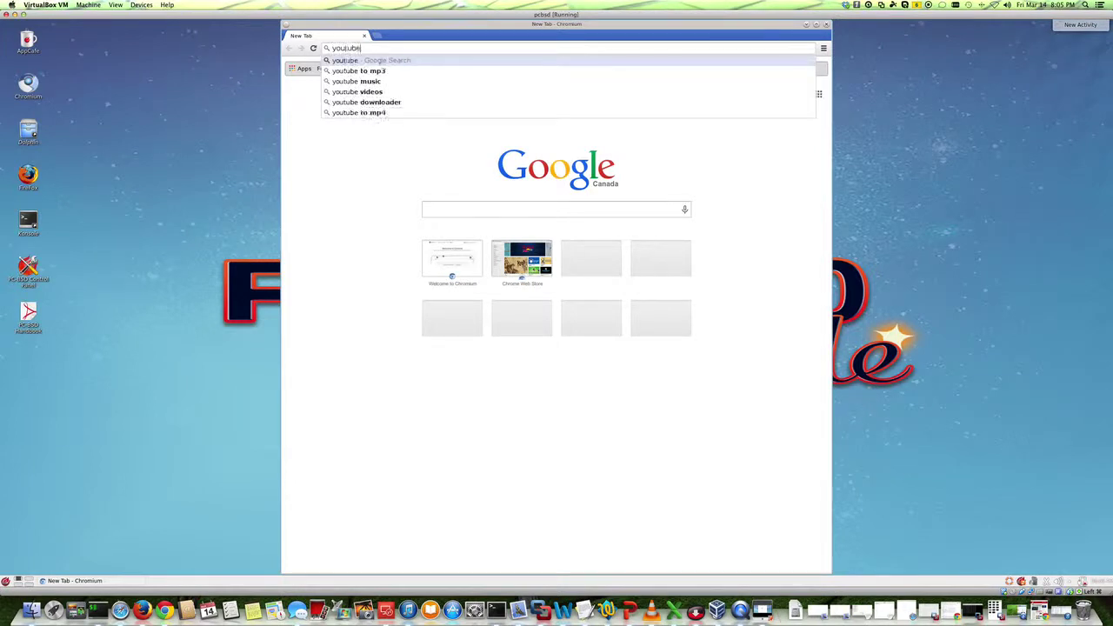
pyautogui.write('.com')
pyautogui.press('Return')
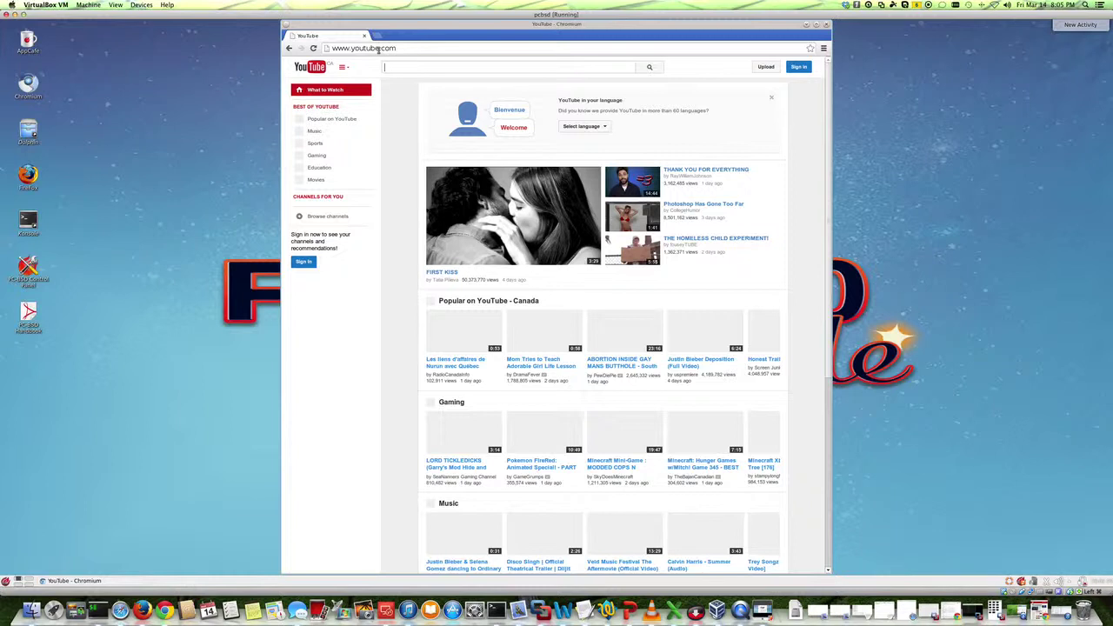
# Step: Play the video "Minecraft Xbox - Hide And Tree [176]" from the Gaming section and pause it after a few seconds
pyautogui.scroll(-1, 379, 50)
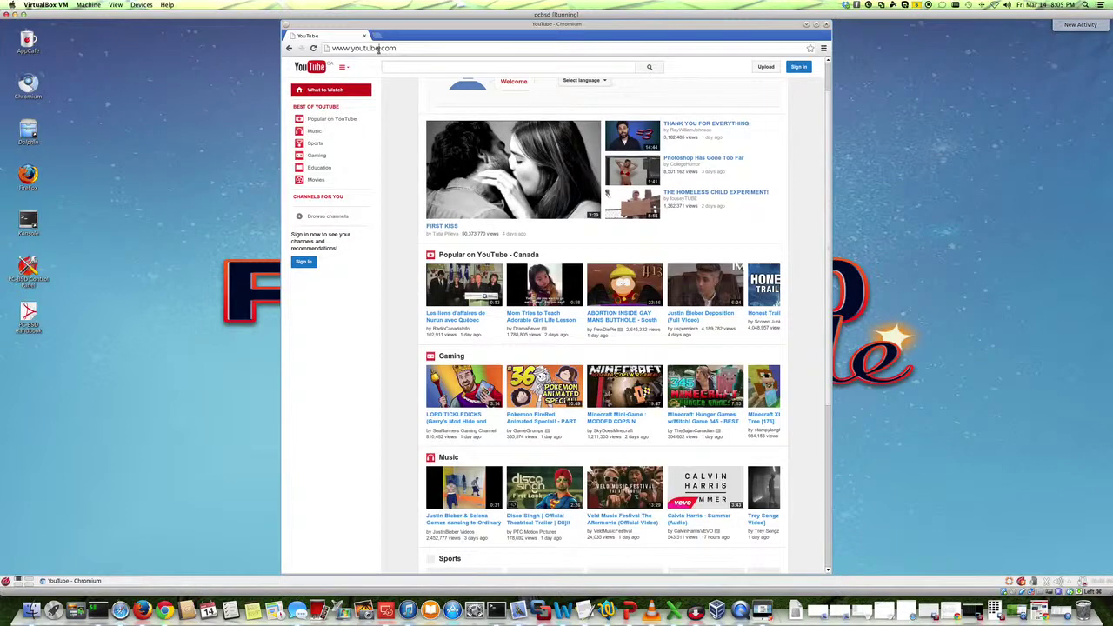
pyautogui.hotkey('ctrl', 'r')
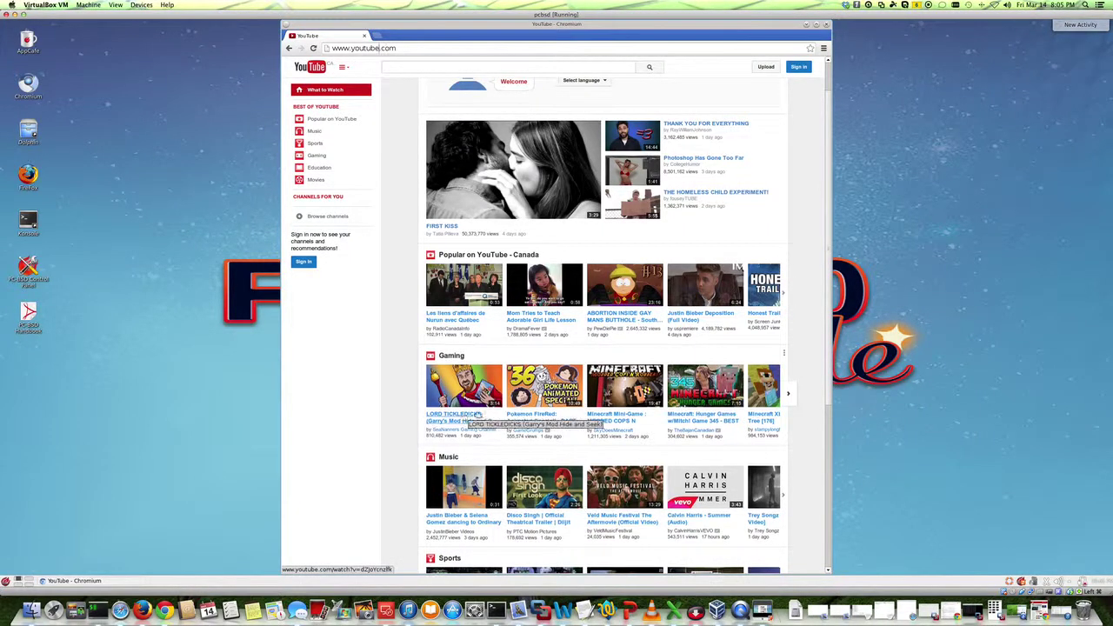
pyautogui.click(761, 418)
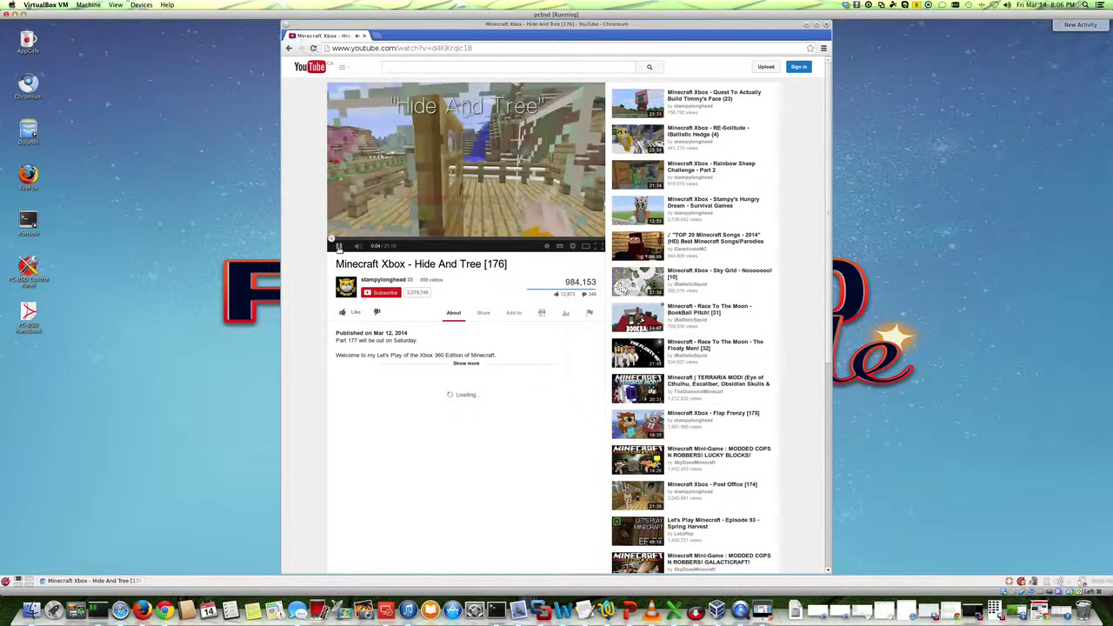
pyautogui.click(339, 246)
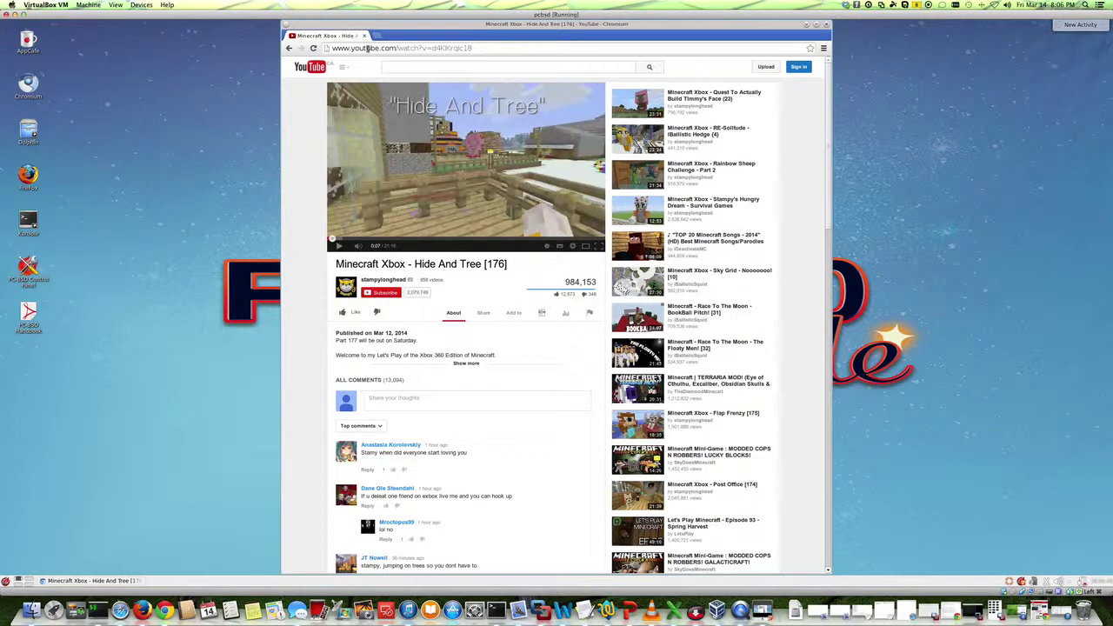
# Step: Load cnn.com in place of the video page and close the browser's only tab
pyautogui.doubleClick(366, 48)
pyautogui.tripleClick(366, 48)
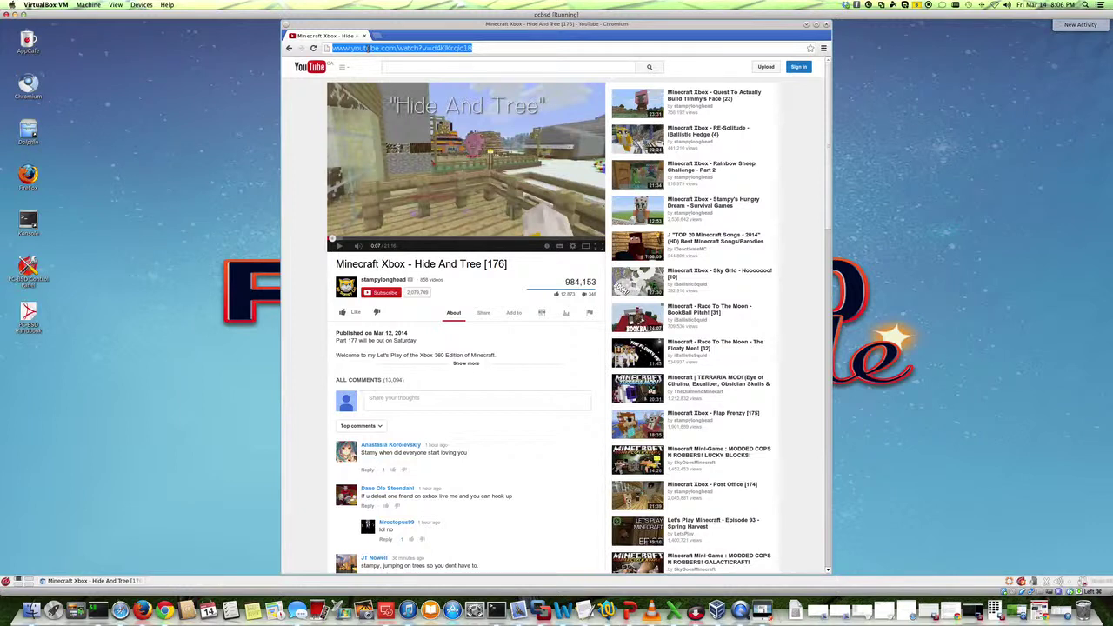
pyautogui.write('cnn.com')
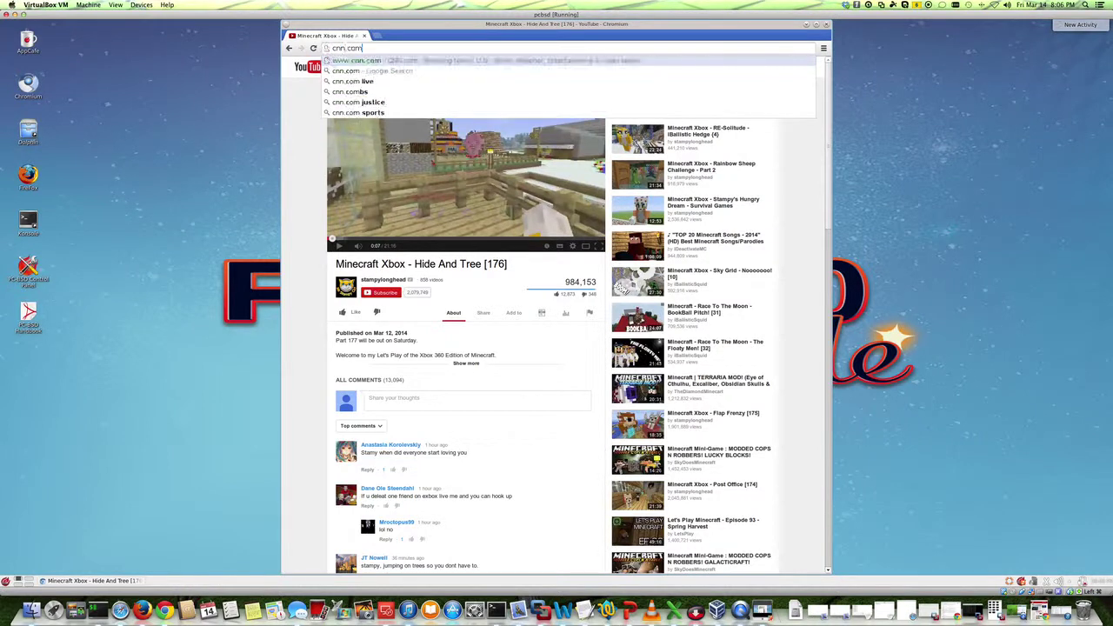
pyautogui.press('Return')
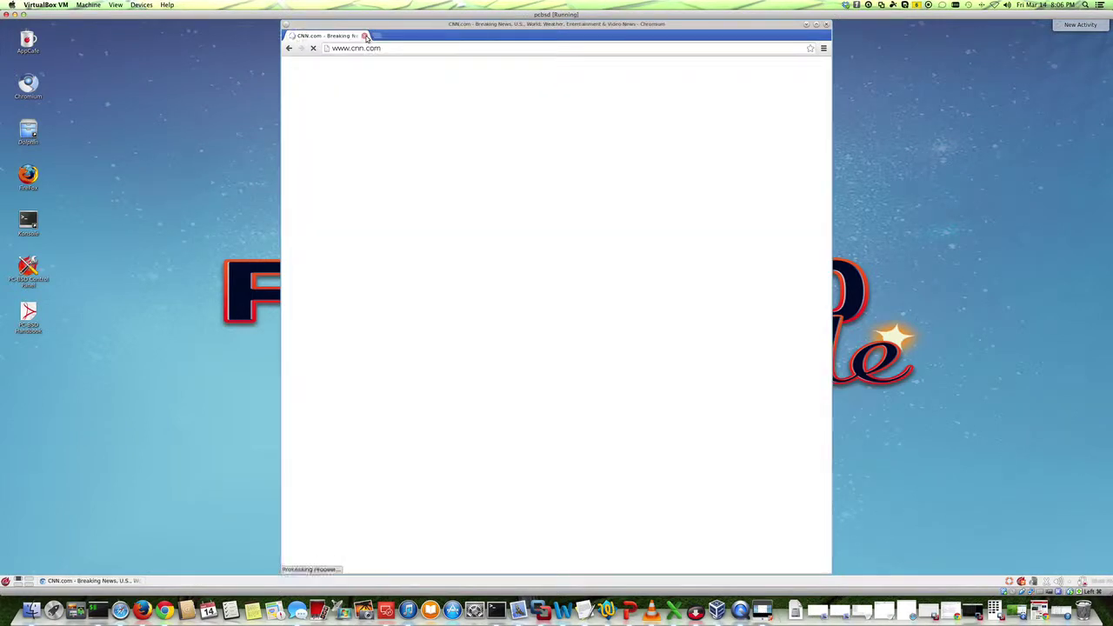
pyautogui.click(365, 37)
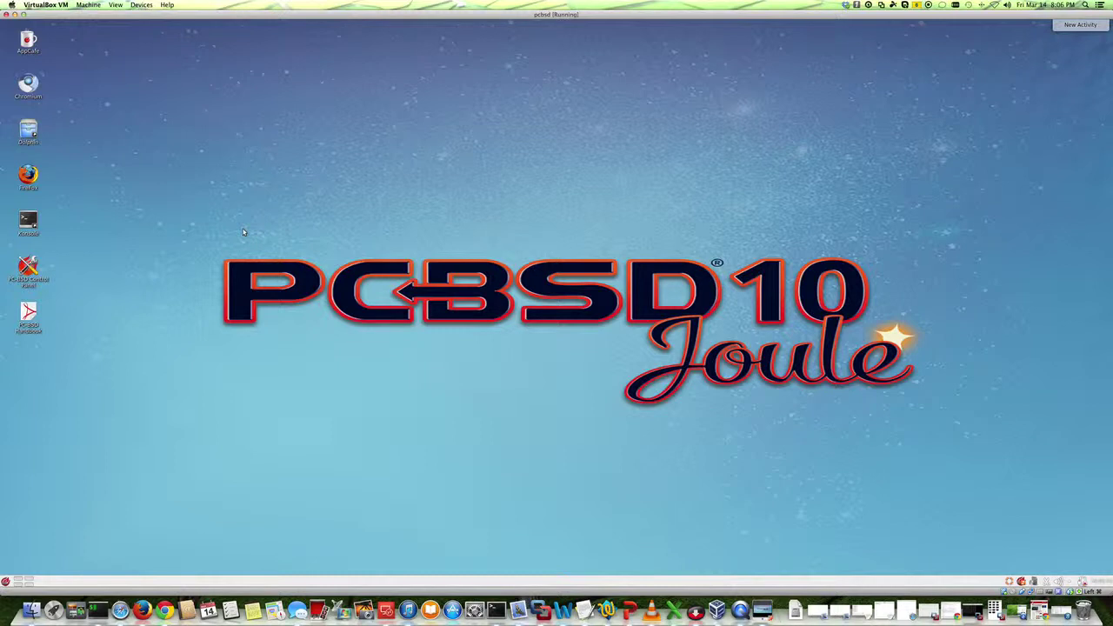
# Step: Open the PC-BSD Control Panel and look through its items from Software and updates to Tools
pyautogui.click(28, 268)
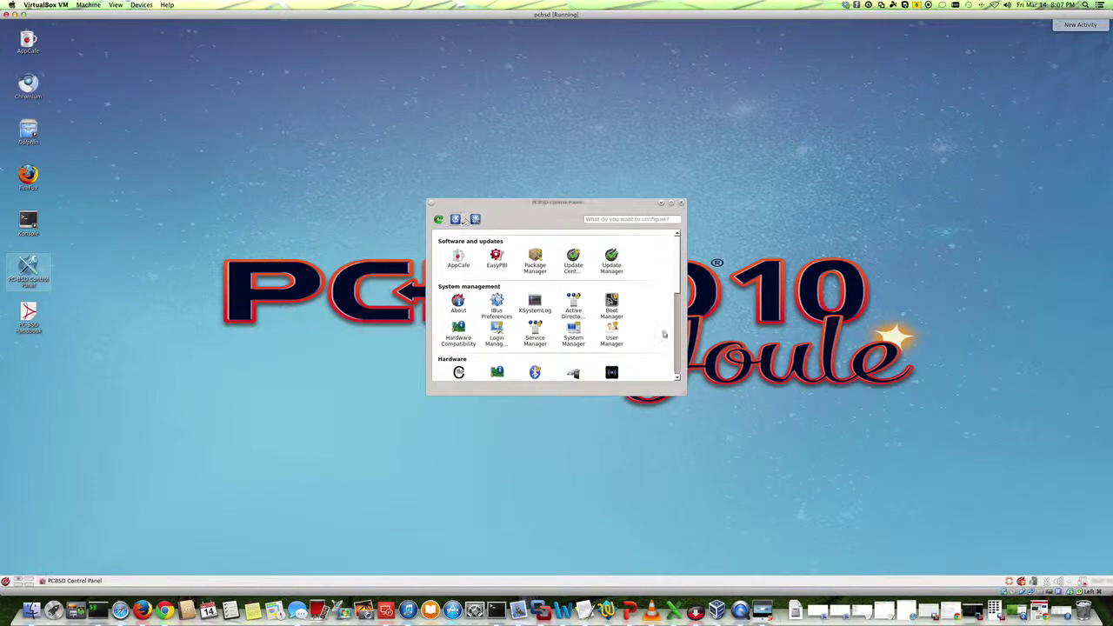
pyautogui.moveTo(675, 289); pyautogui.dragTo(676, 297)
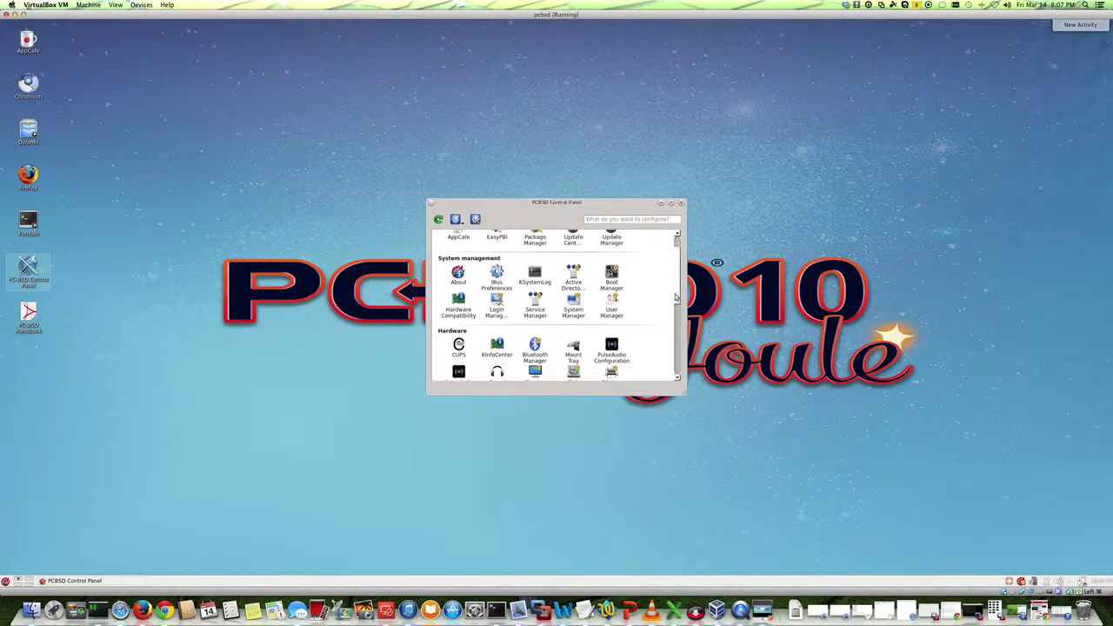
pyautogui.scroll(1, 668, 279)
pyautogui.scroll(-1, 669, 279)
pyautogui.scroll(-4, 671, 314)
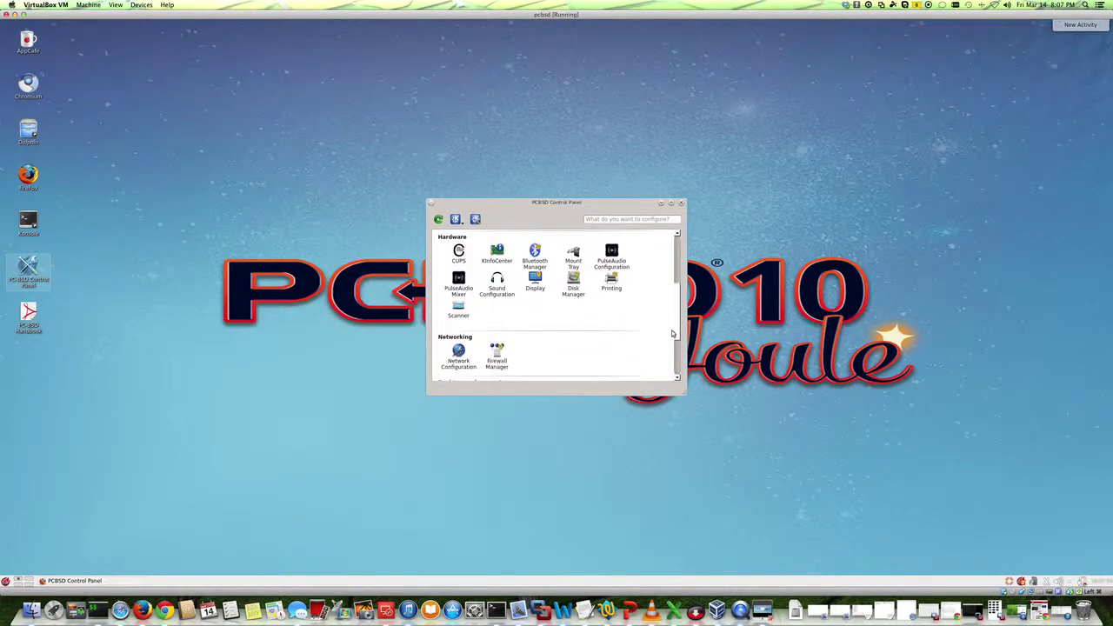
pyautogui.scroll(-3, 672, 334)
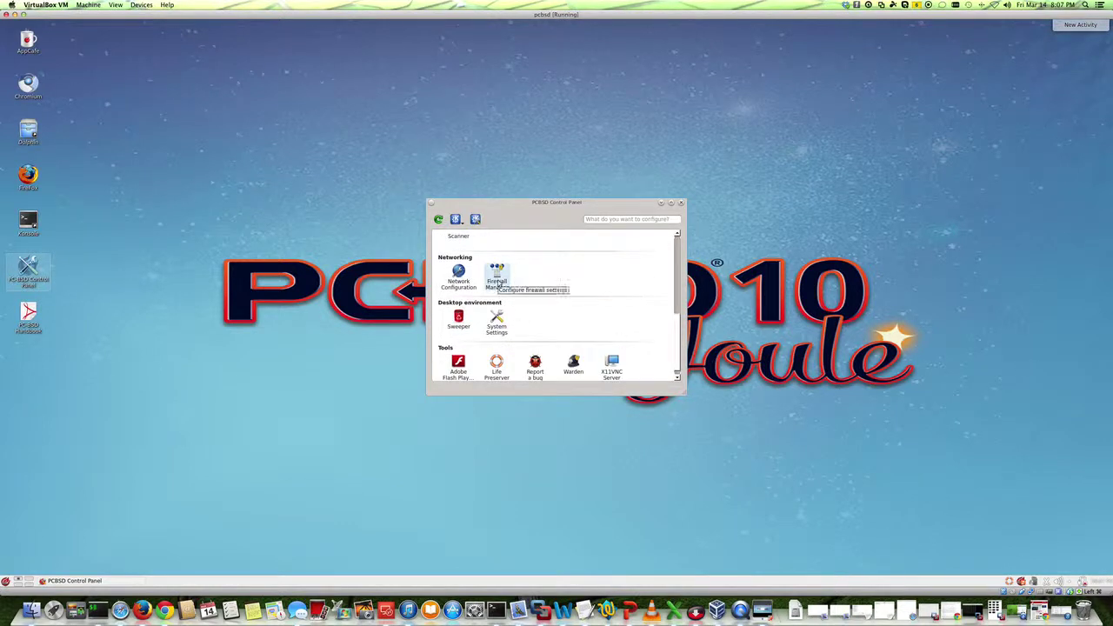
# Step: Open the Firewall Manager with the user password, view its exceptions list and close it
pyautogui.click(498, 278)
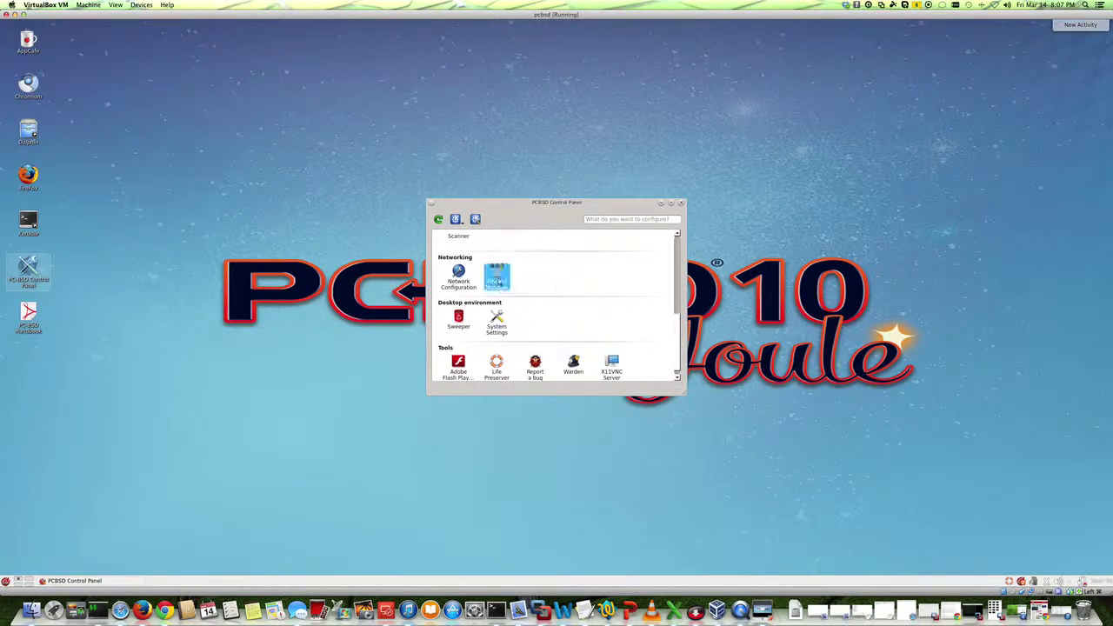
pyautogui.write('•••')
pyautogui.press('Return')
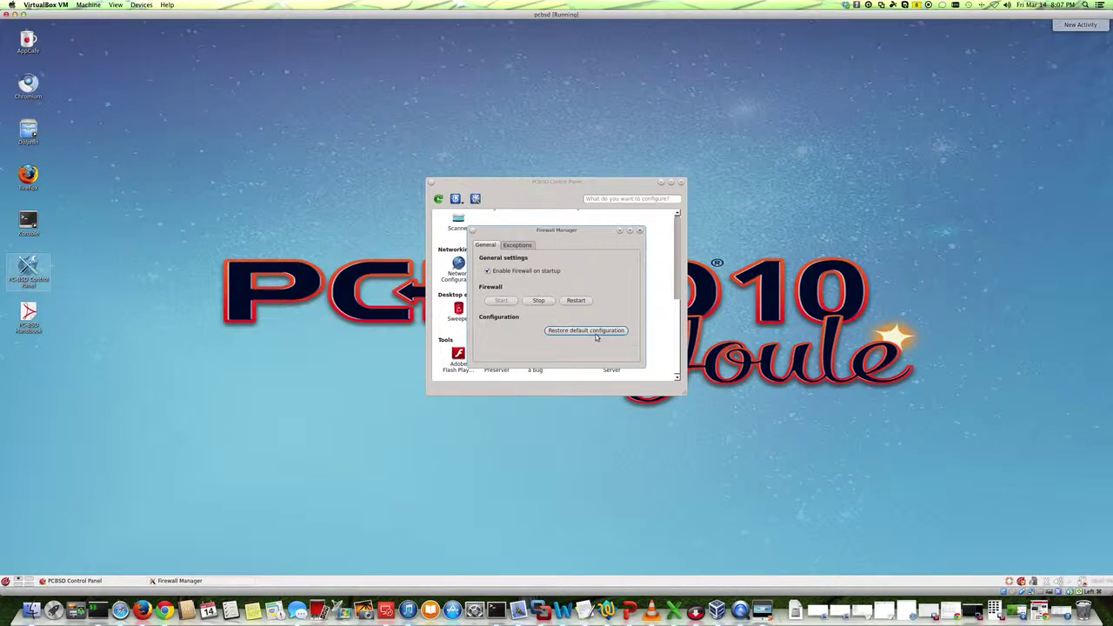
pyautogui.click(517, 245)
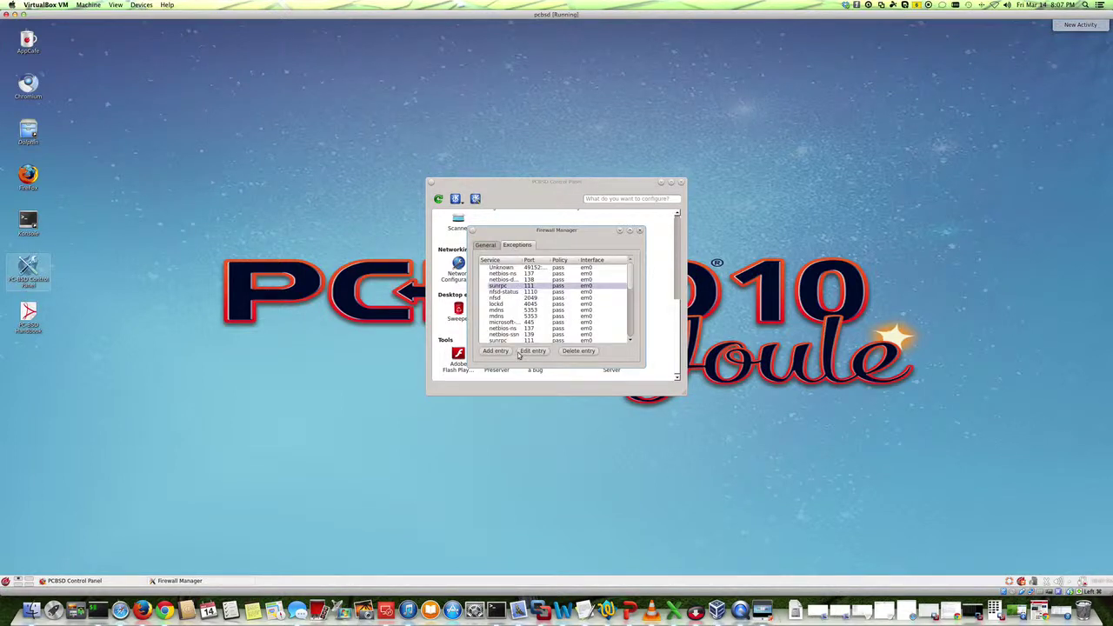
pyautogui.click(639, 231)
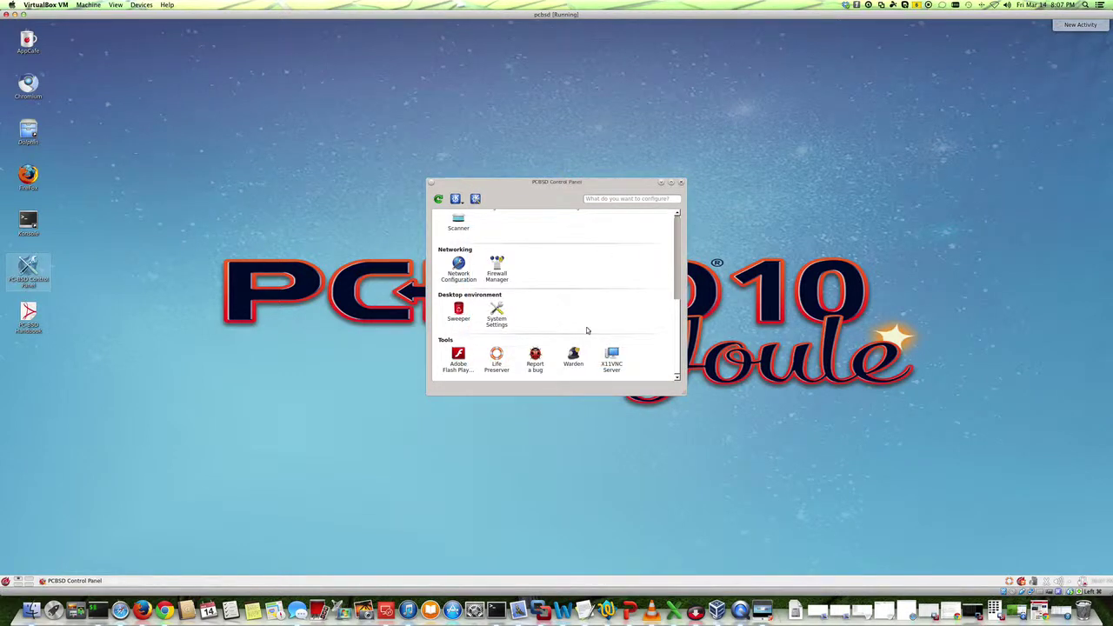
# Step: Open Warden by entering the user password and close the extra permission request
pyautogui.doubleClick(574, 355)
pyautogui.moveTo(654, 187); pyautogui.dragTo(437, 287)
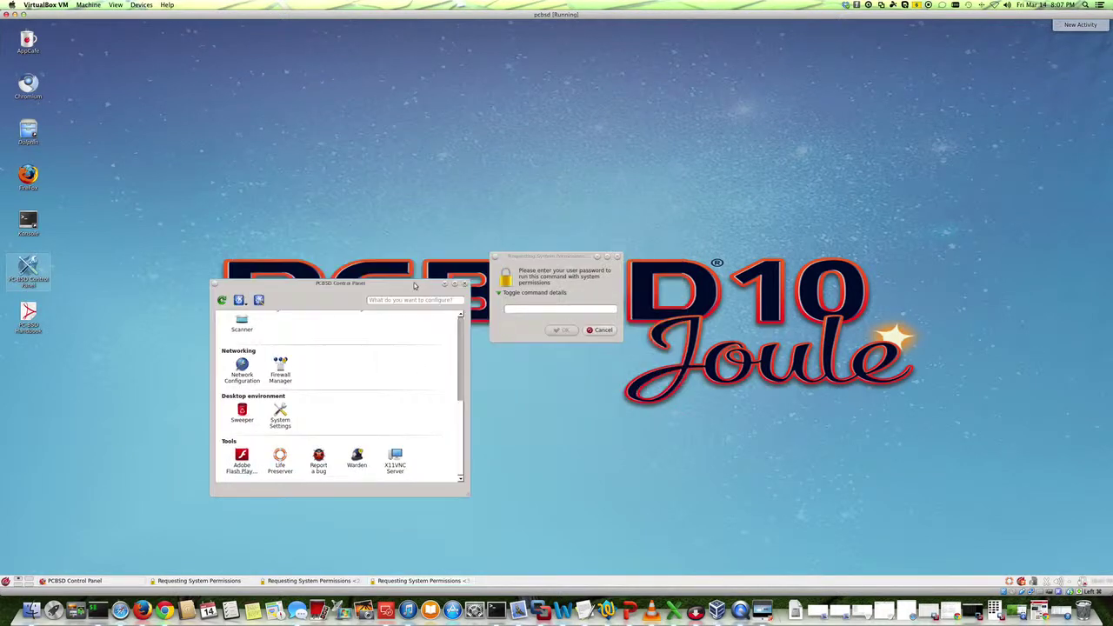
pyautogui.write('•••••••')
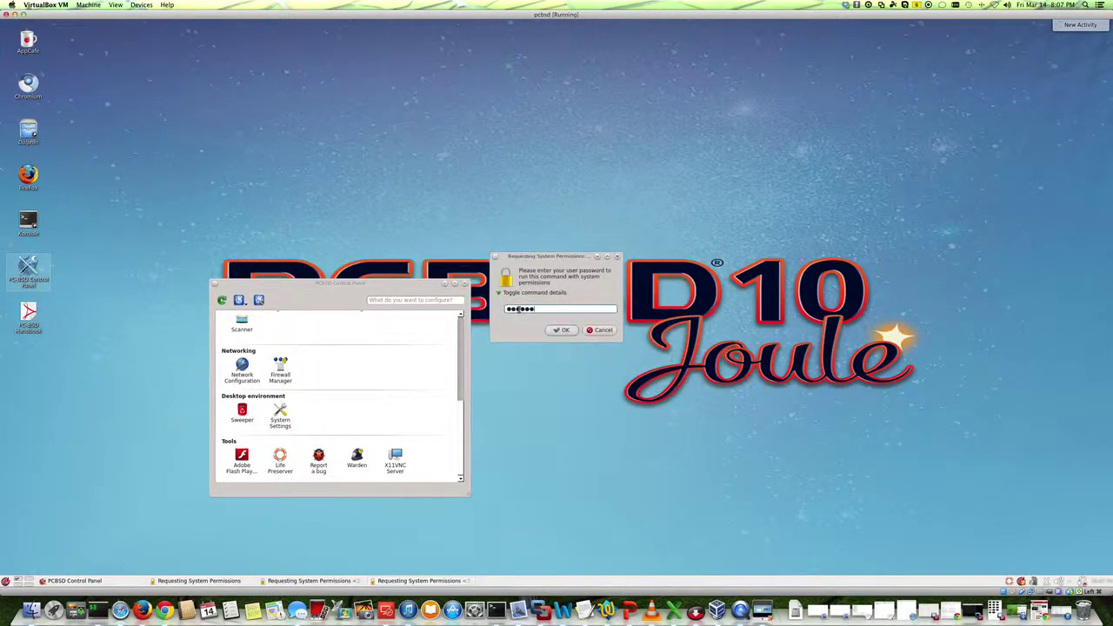
pyautogui.press('Return')
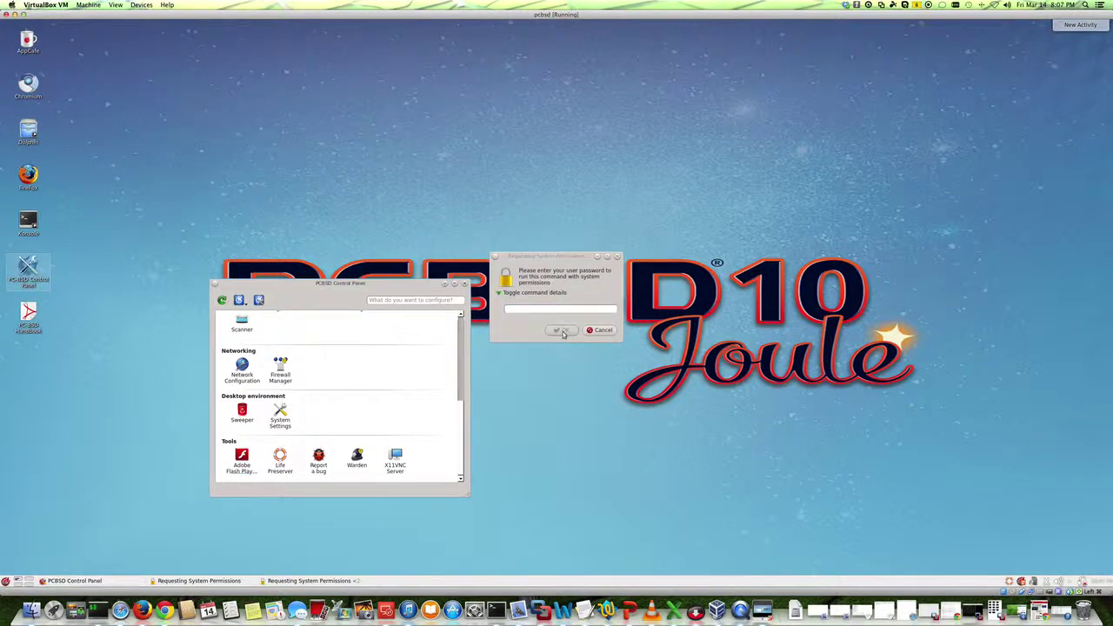
pyautogui.click(618, 258)
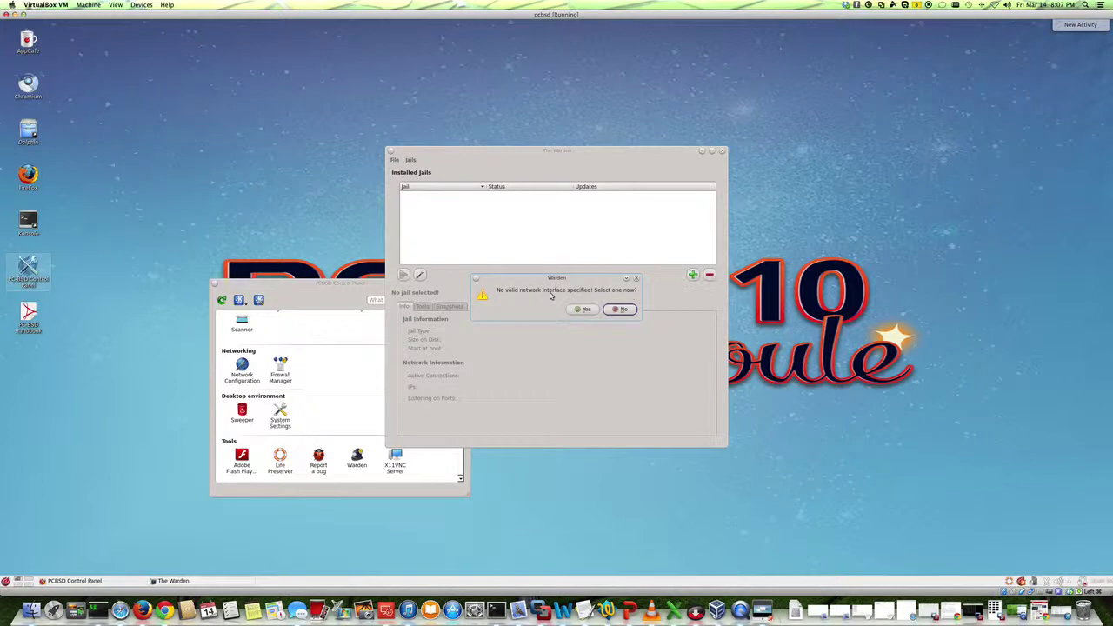
# Step: Decline choosing a network interface, look at the New Jail Wizard's hostname and IP settings, cancel it and close Warden
pyautogui.click(617, 310)
pyautogui.click(693, 275)
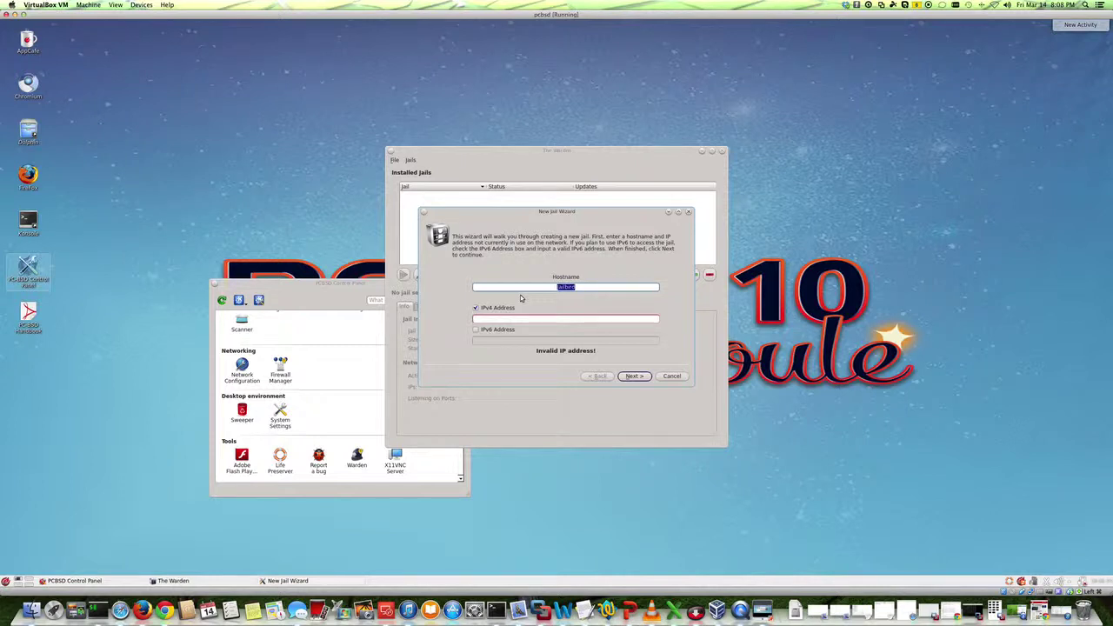
pyautogui.moveTo(579, 213); pyautogui.dragTo(839, 163)
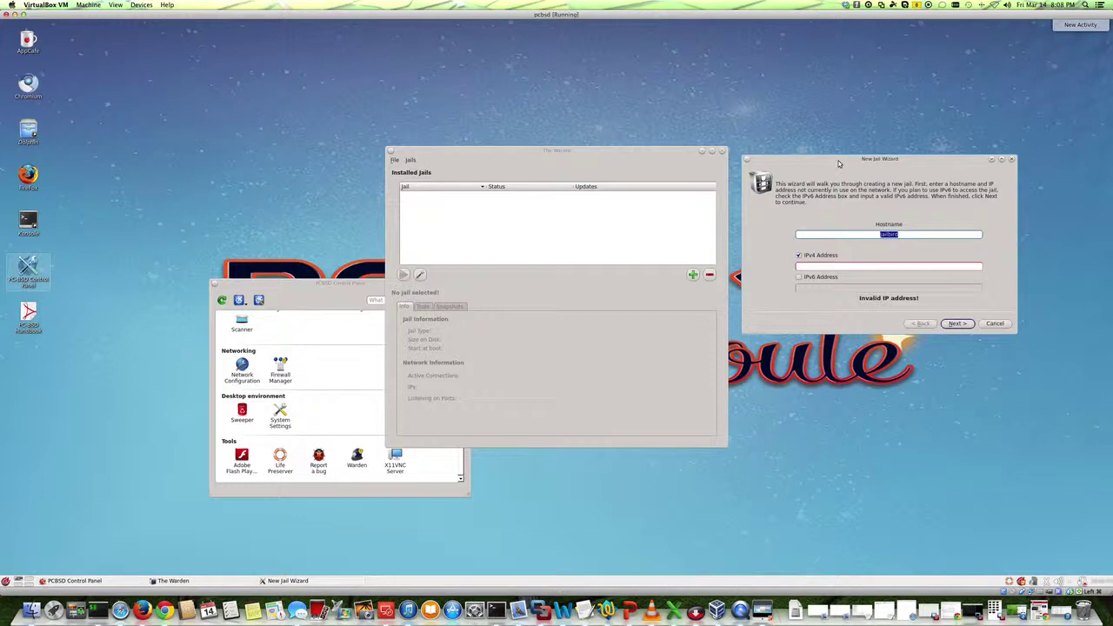
pyautogui.moveTo(839, 164); pyautogui.dragTo(826, 155)
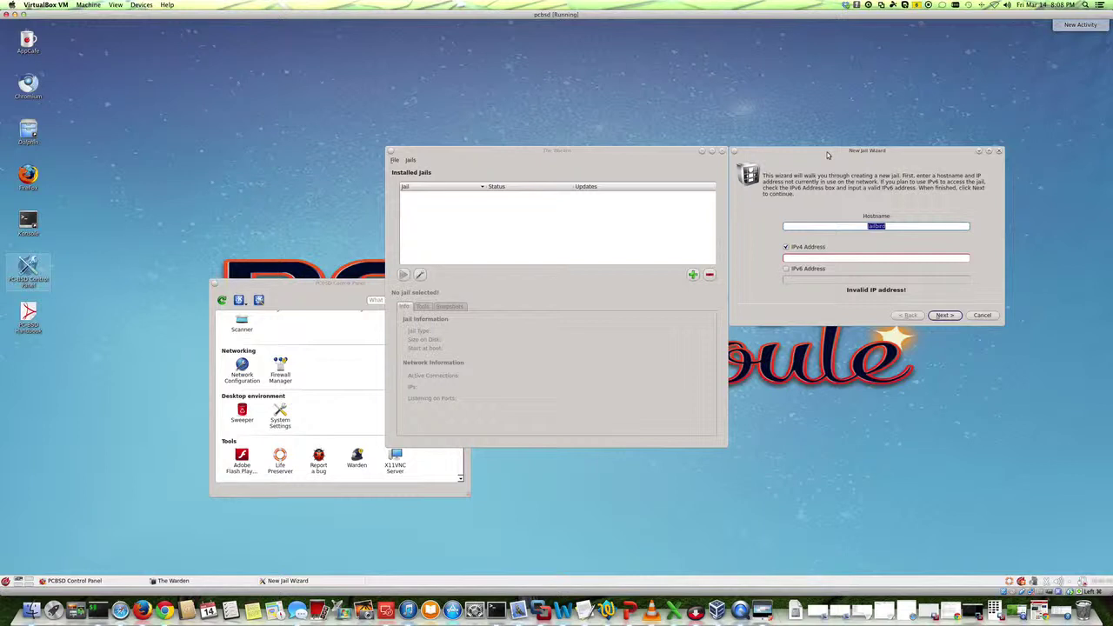
pyautogui.click(984, 315)
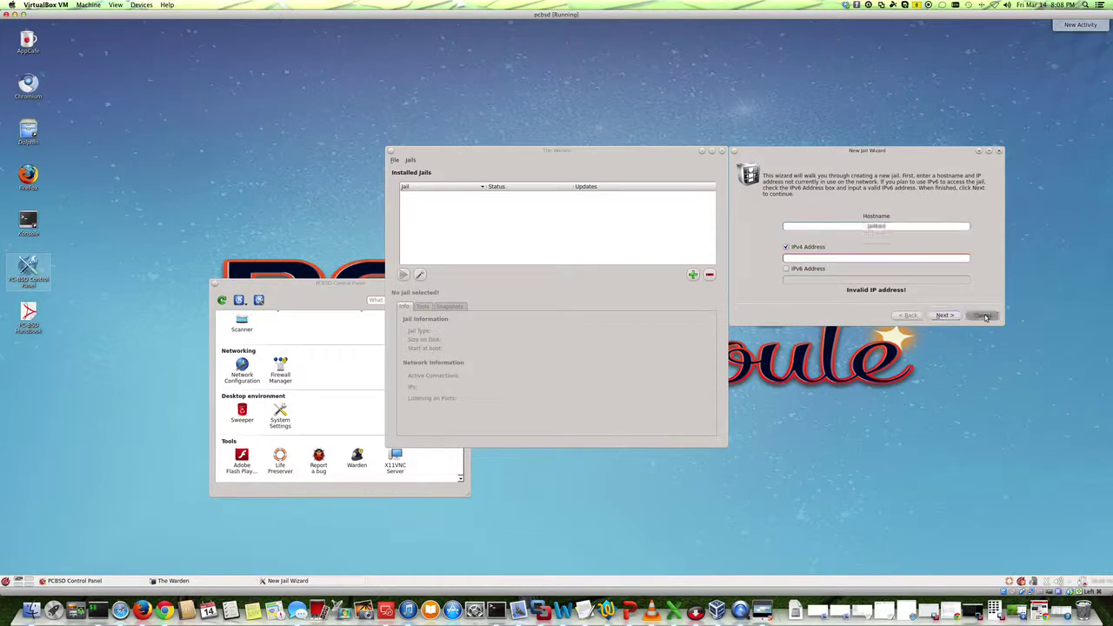
pyautogui.click(721, 150)
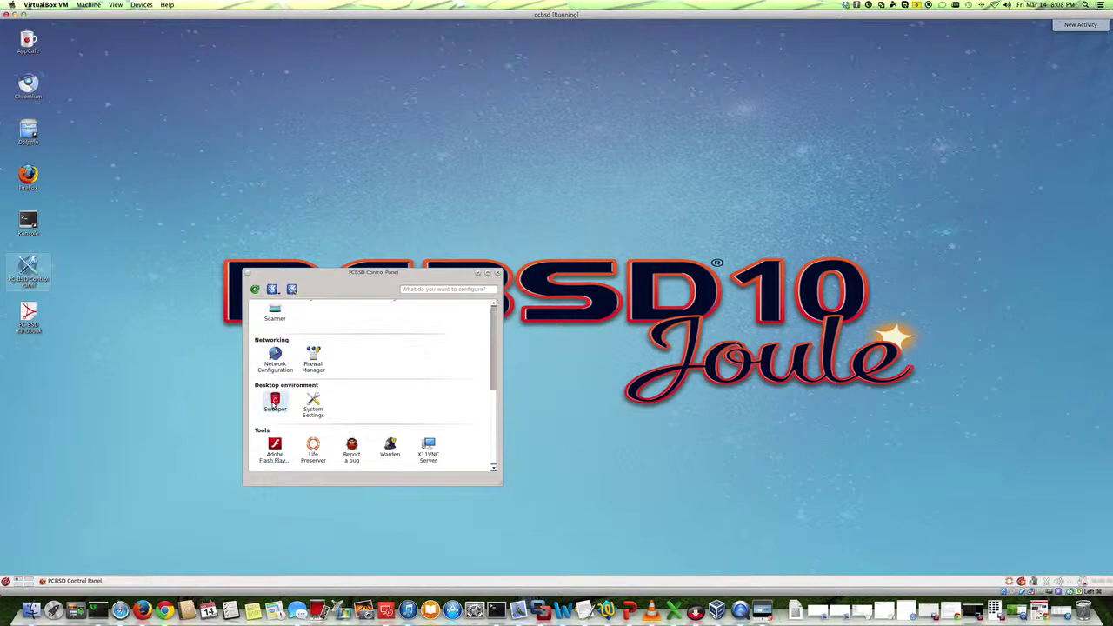
# Step: Open Sweeper from the Control Panel, view its privacy cleanup items and close all its windows
pyautogui.click(274, 402)
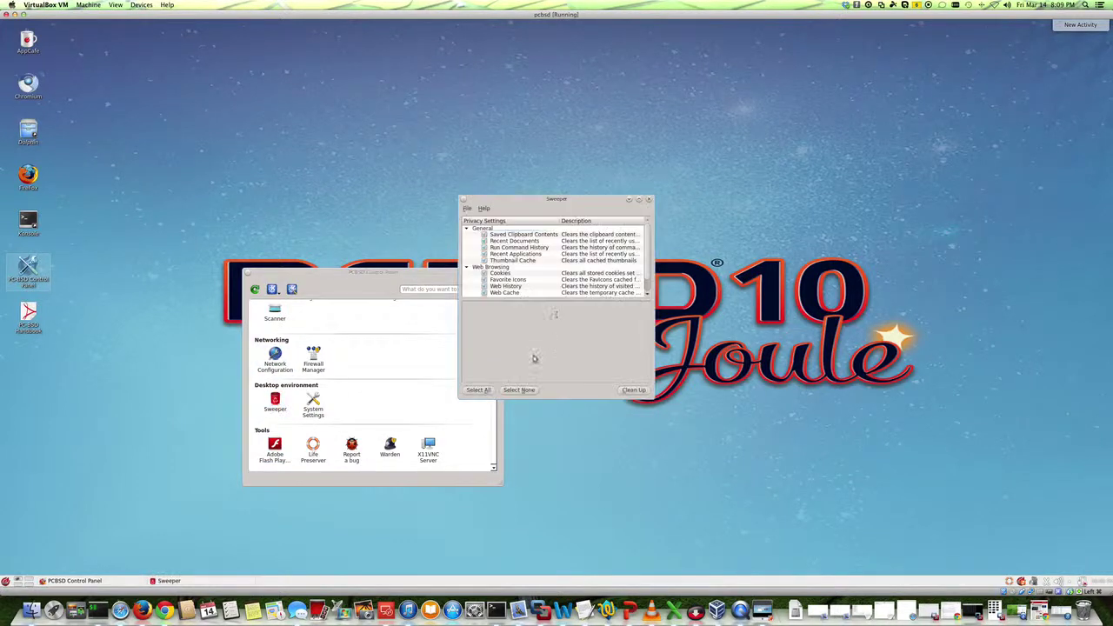
pyautogui.click(649, 200)
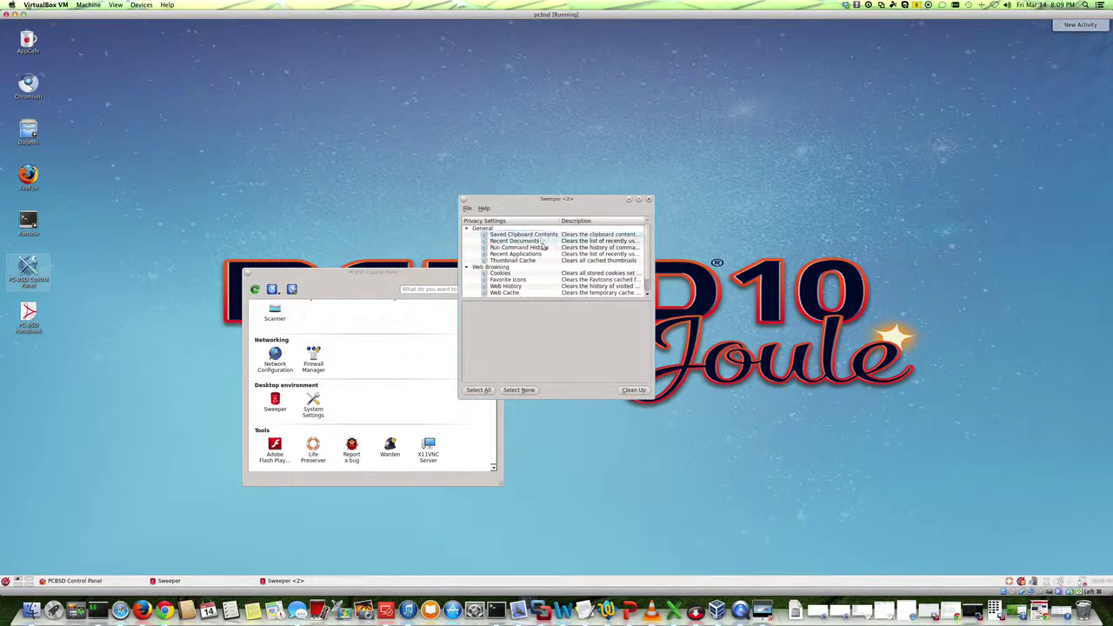
pyautogui.click(649, 200)
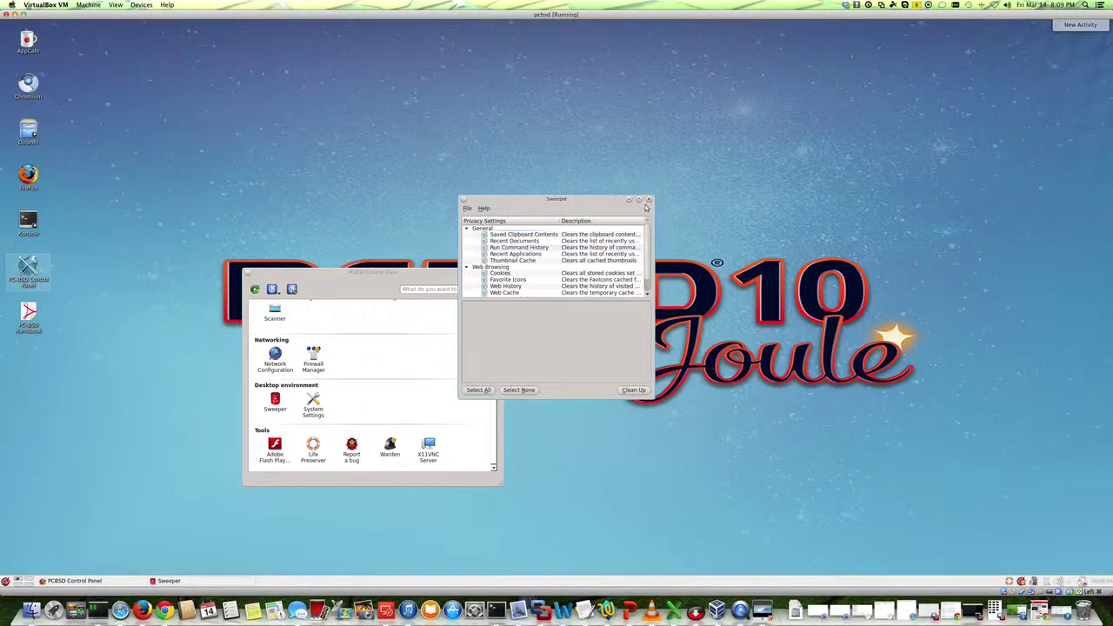
pyautogui.click(649, 200)
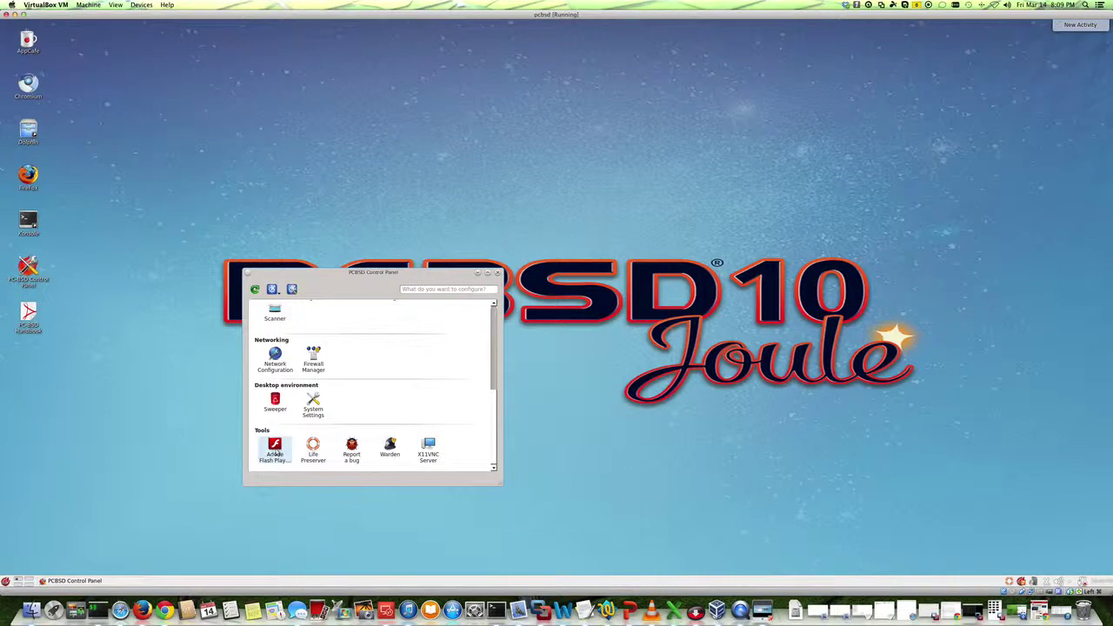
# Step: Open the Display item under Hardware and schedule the display wizard to run after the next reboot
pyautogui.scroll(3, 390, 412)
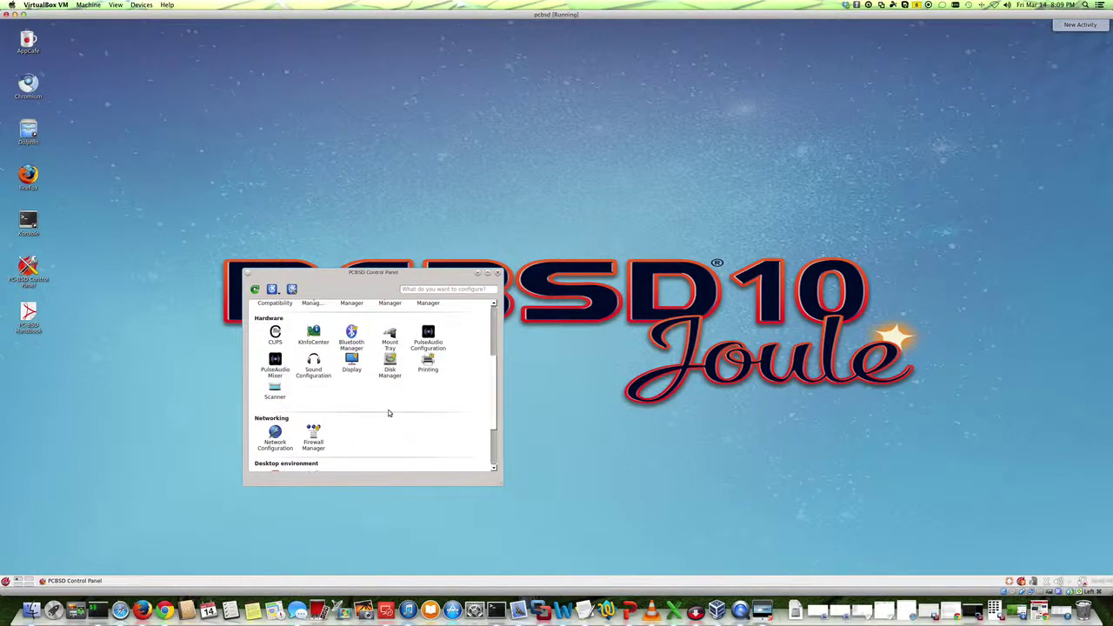
pyautogui.click(351, 364)
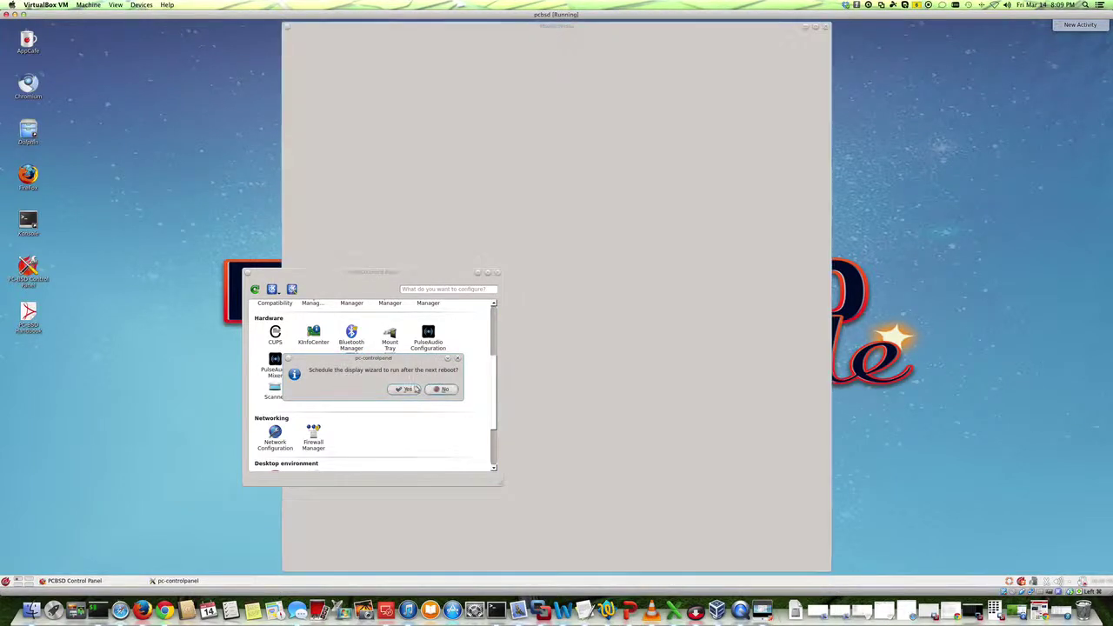
pyautogui.click(411, 389)
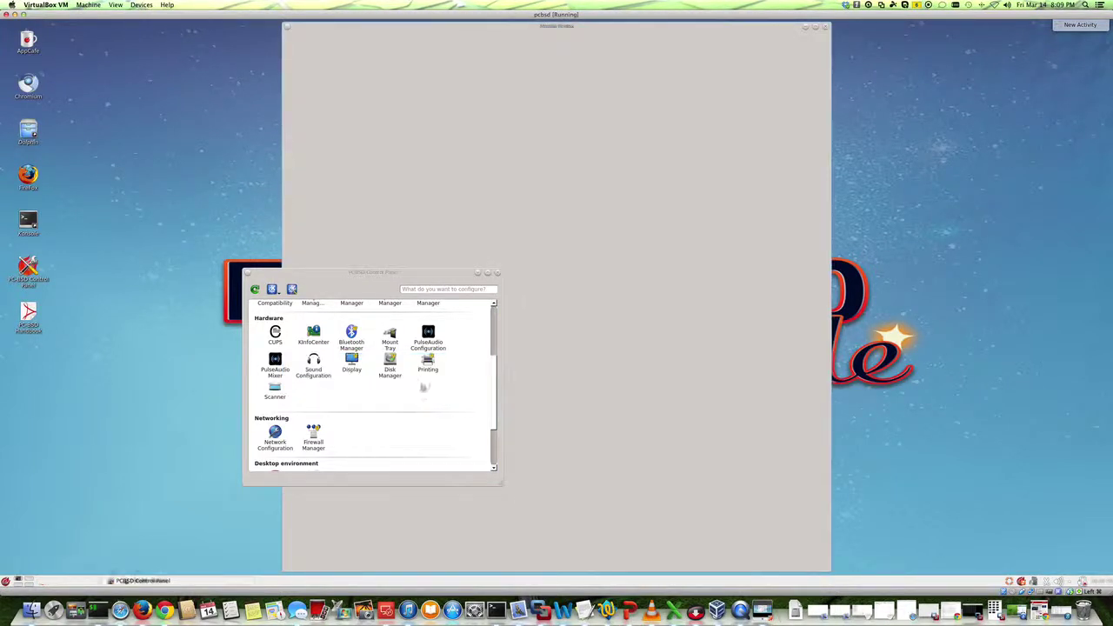
# Step: Decline making Firefox the default browser, close its Welcome page and exit Firefox
pyautogui.moveTo(439, 272)
pyautogui.mouseDown()
pyautogui.moveTo(392, 268)
pyautogui.moveTo(538, 267)
pyautogui.mouseUp()
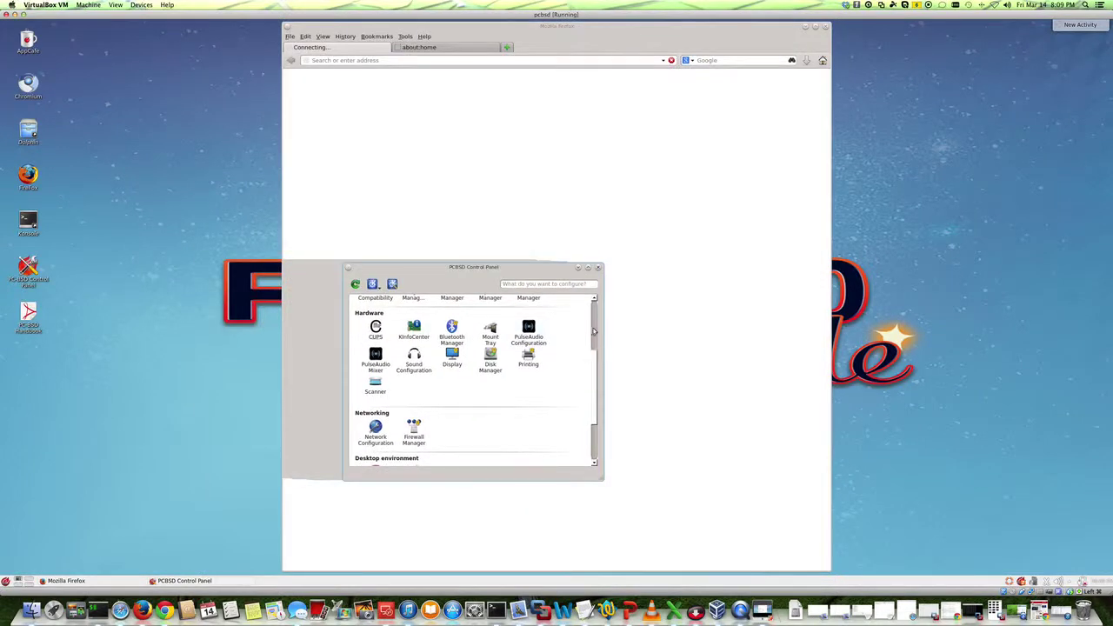
pyautogui.scroll(3, 593, 330)
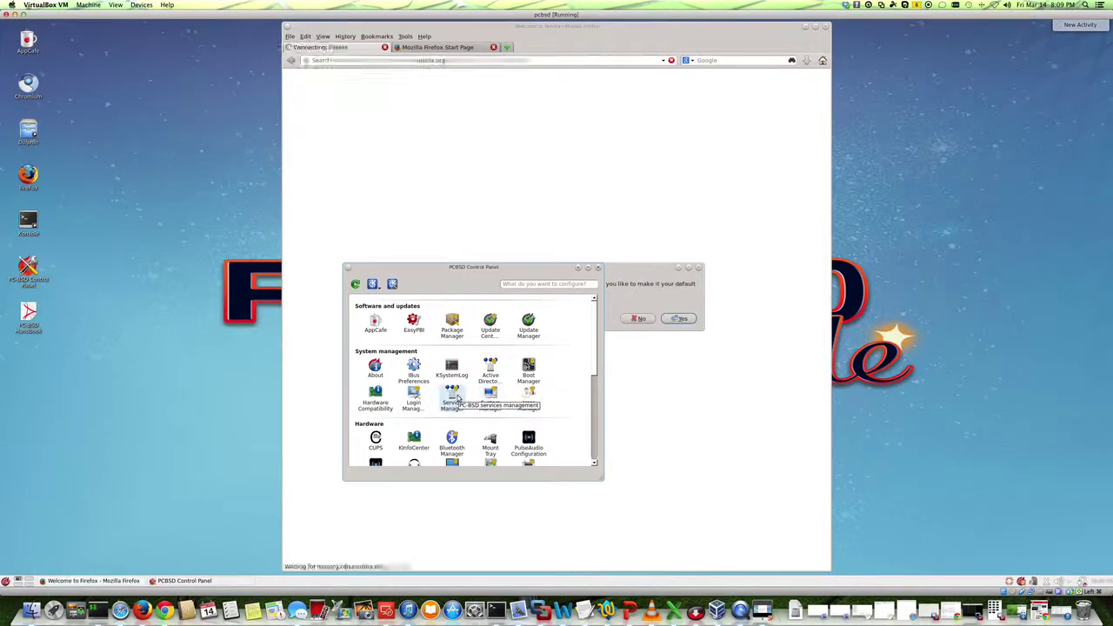
pyautogui.click(645, 322)
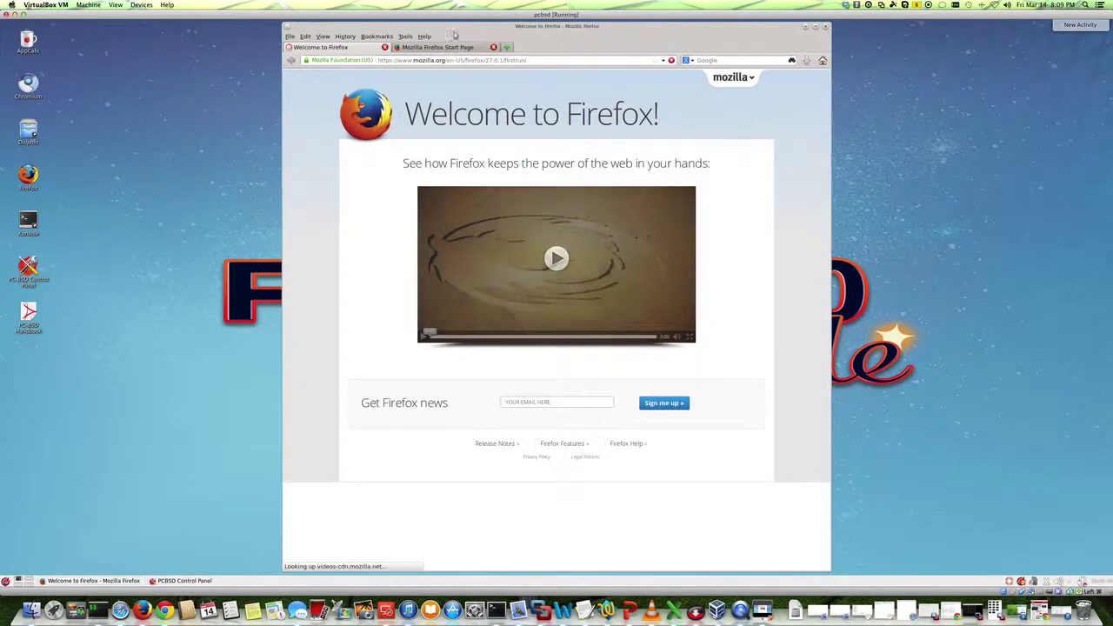
pyautogui.click(384, 47)
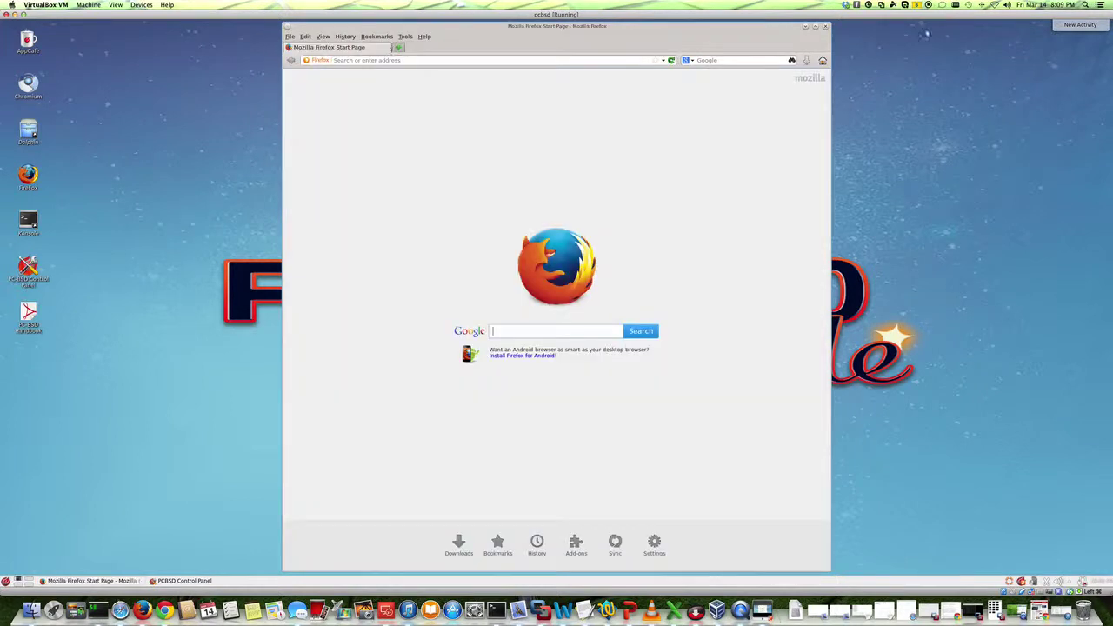
pyautogui.click(826, 27)
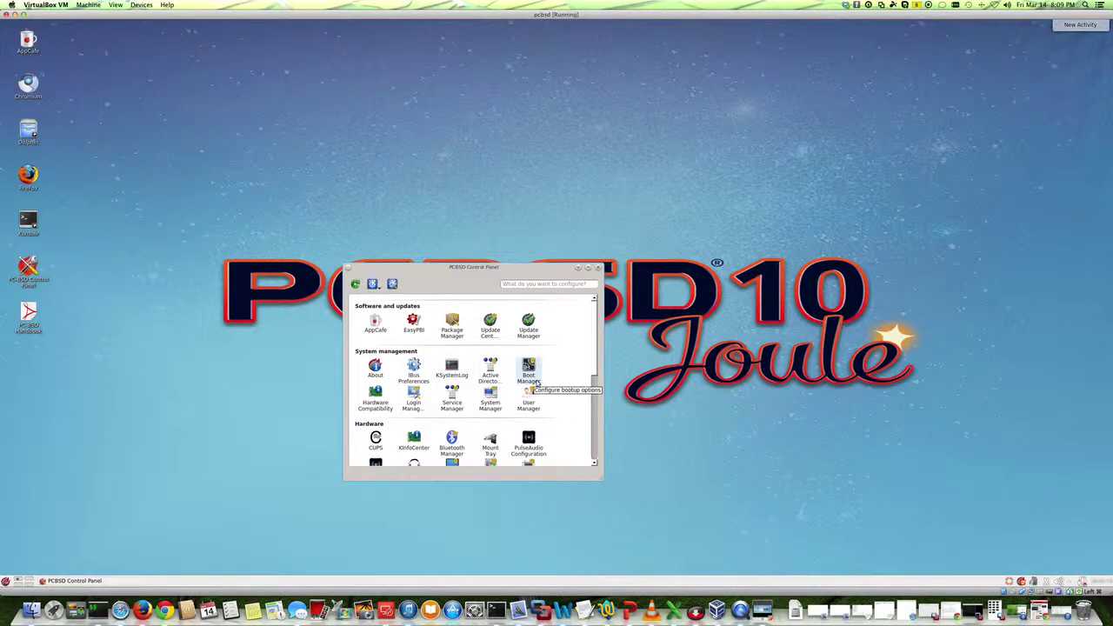
# Step: Try to open the Active Directory tool with the user password and dismiss the permission requests
pyautogui.click(490, 370)
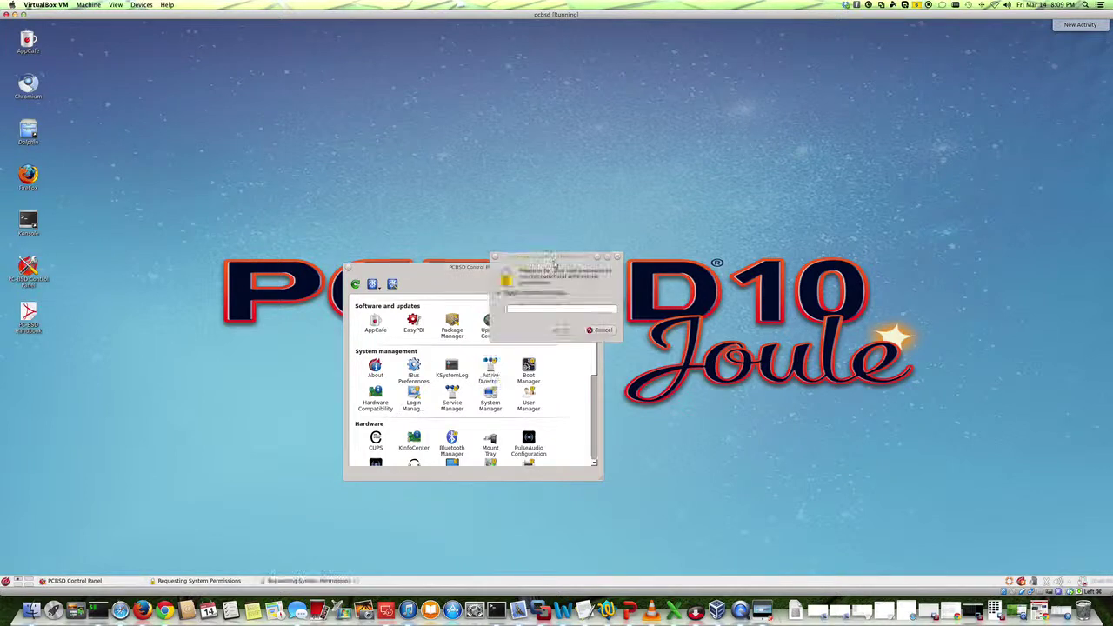
pyautogui.write('••••••••••')
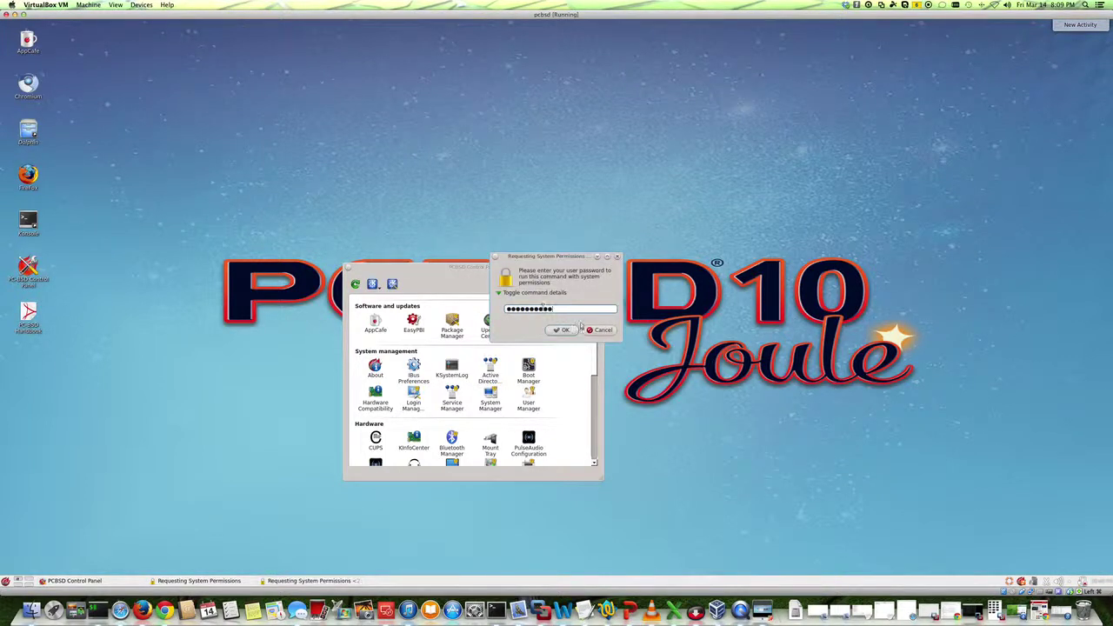
pyautogui.moveTo(612, 257); pyautogui.dragTo(796, 253)
pyautogui.press('Return')
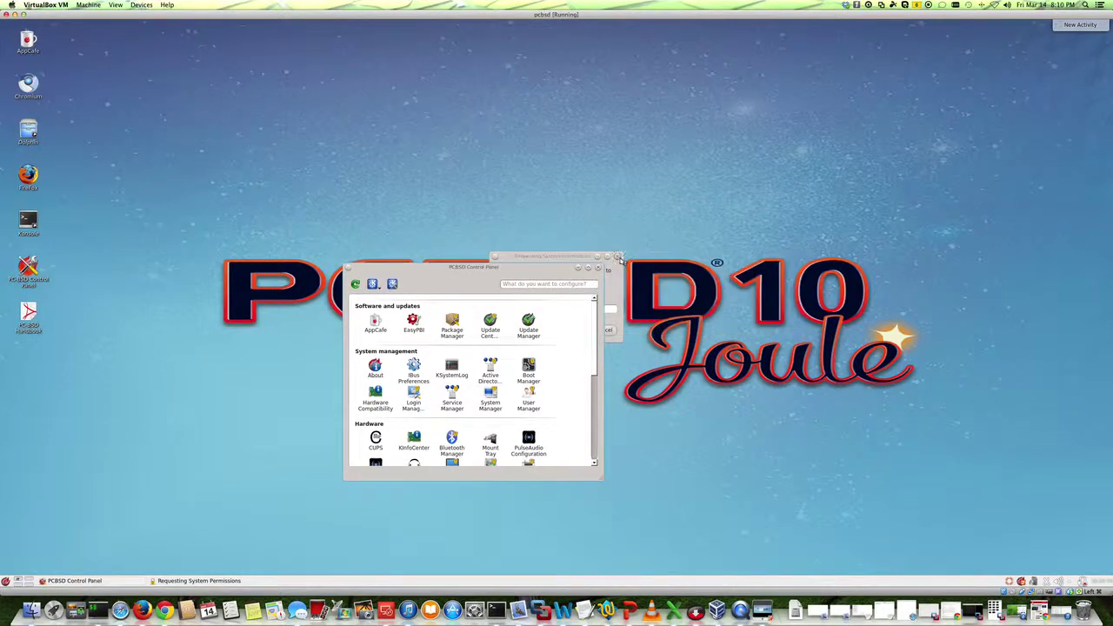
# Step: Move the Control Panel window clear of the centre, view the Hardware Compatibility list of detected devices and close it
pyautogui.moveTo(534, 268); pyautogui.dragTo(444, 263)
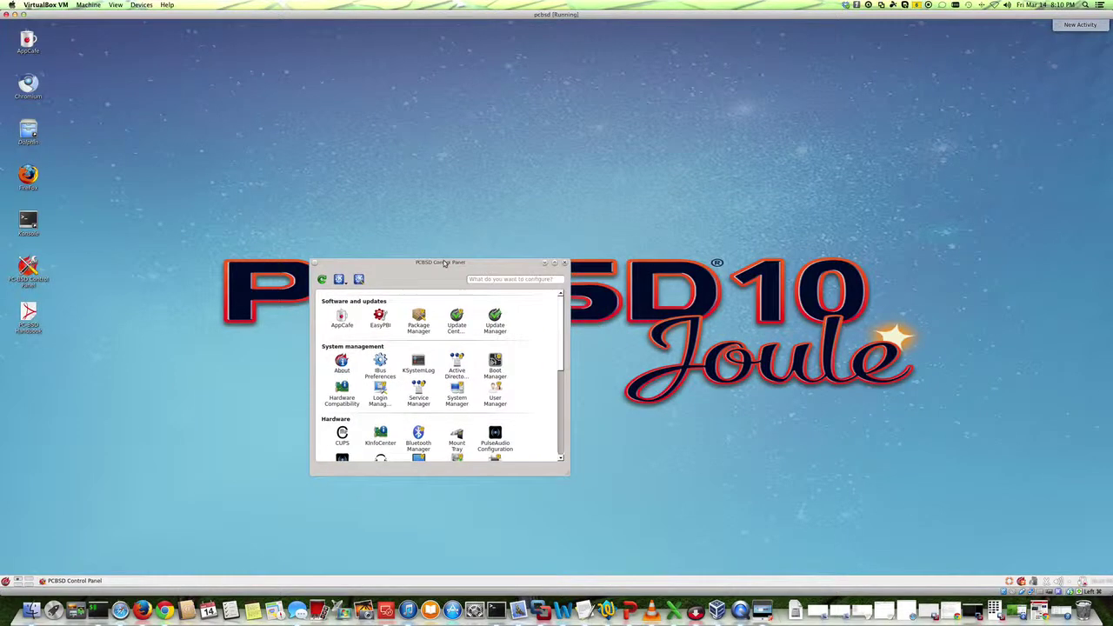
pyautogui.scroll(-2, 561, 356)
pyautogui.scroll(-2, 561, 357)
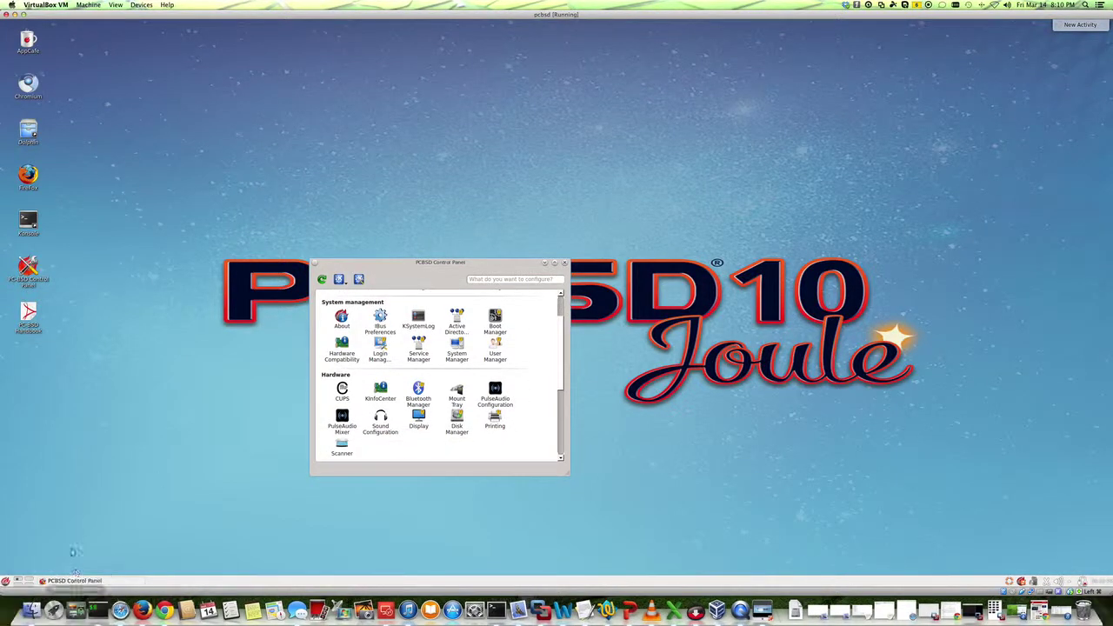
pyautogui.moveTo(397, 263); pyautogui.dragTo(344, 217)
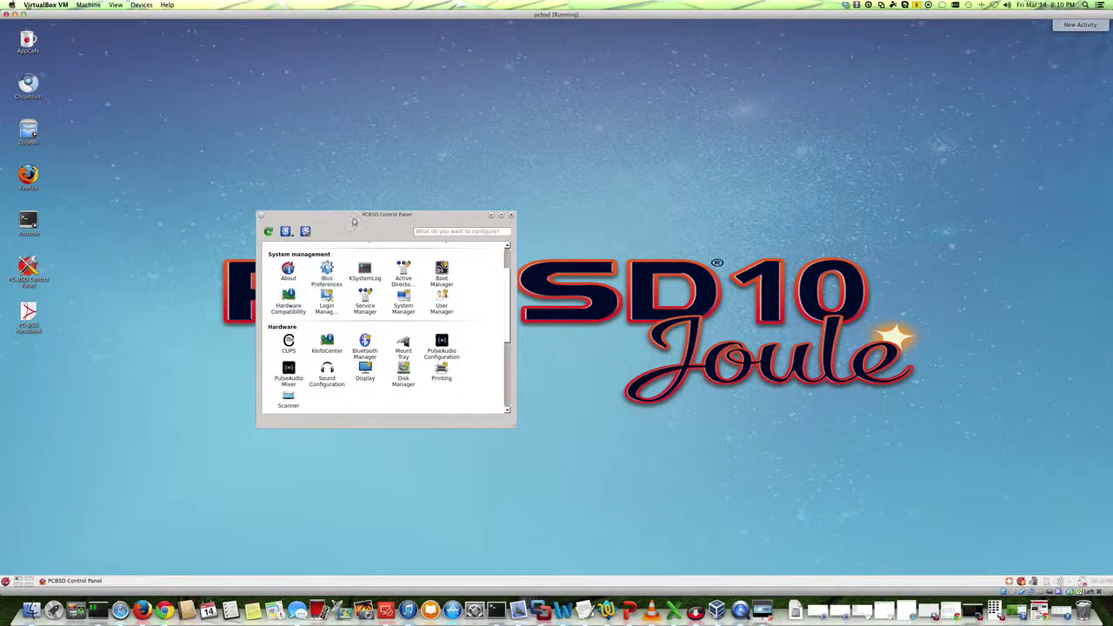
pyautogui.moveTo(364, 228); pyautogui.dragTo(340, 218)
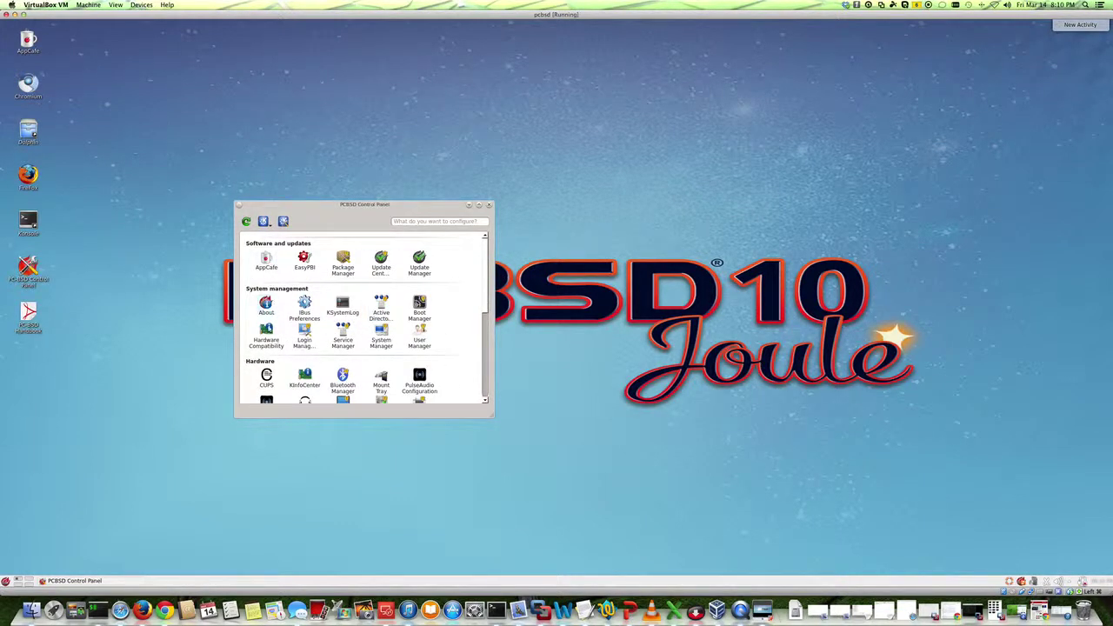
pyautogui.click(268, 333)
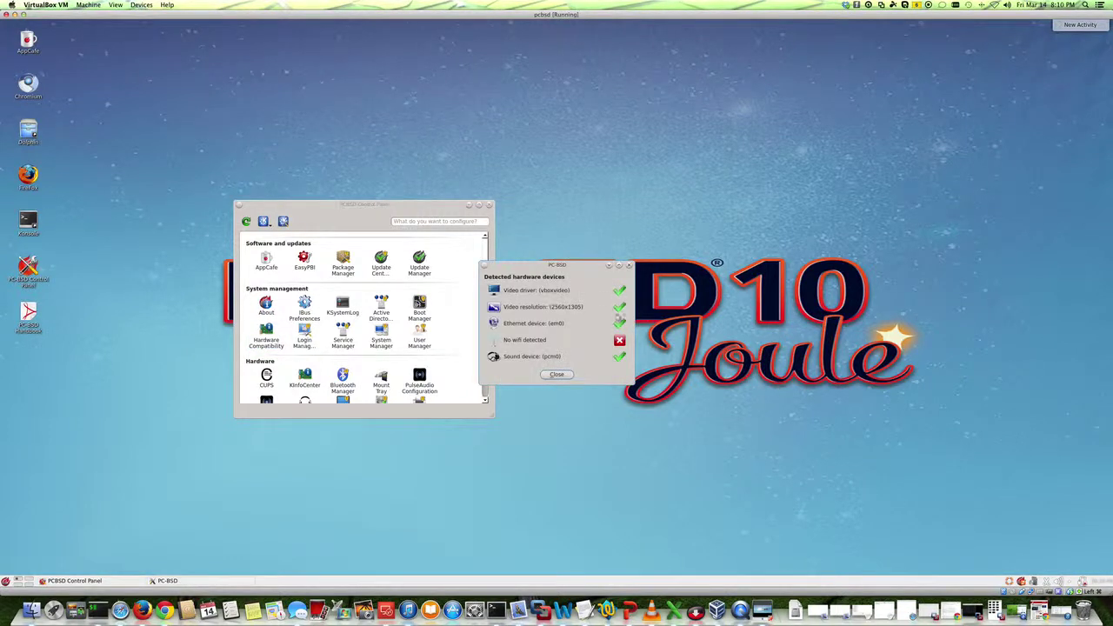
pyautogui.click(557, 375)
pyautogui.click(559, 377)
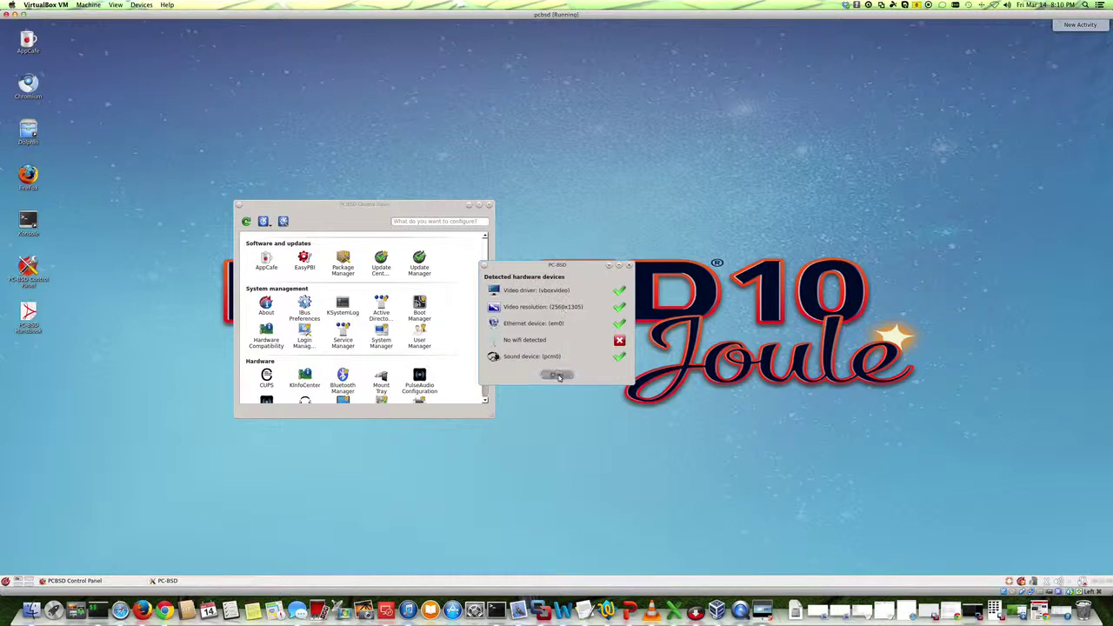
# Step: Open EasyPBI from Software and updates, look at its Configure options and close it
pyautogui.click(303, 261)
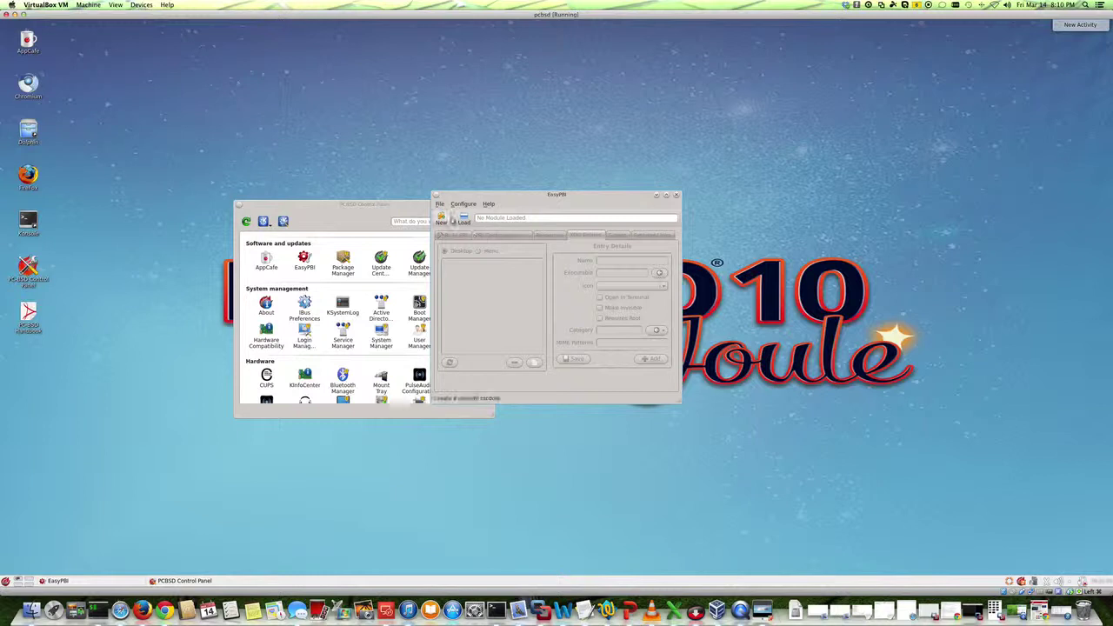
pyautogui.click(461, 205)
pyautogui.click(461, 205)
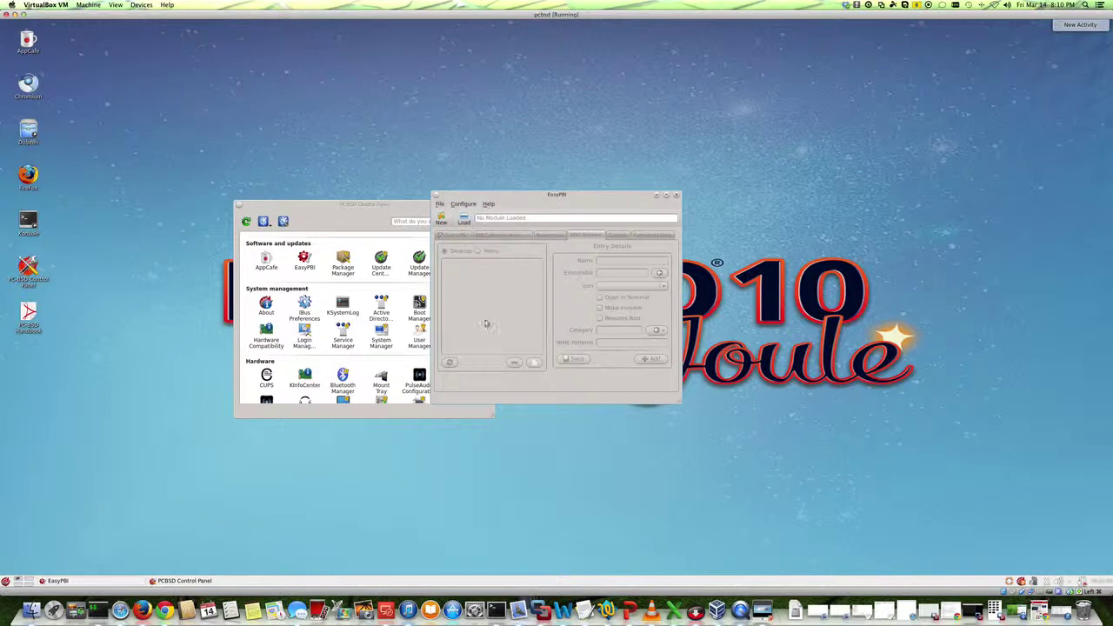
pyautogui.click(675, 195)
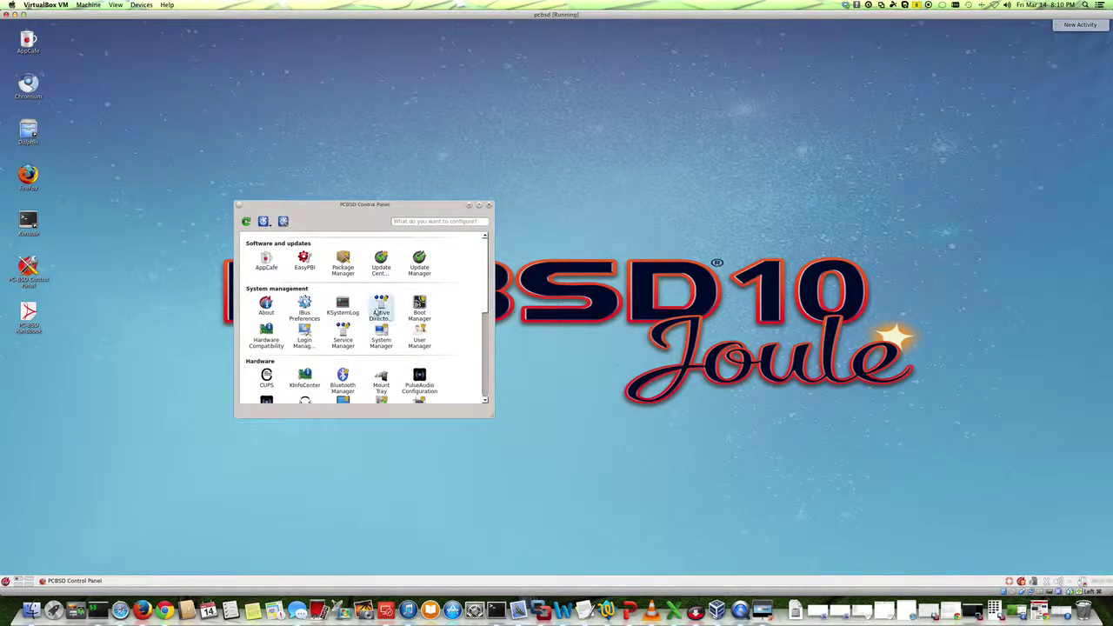
# Step: Open the AD and LDAP Configuration with the user password and view its Active Directory and LDAP settings
pyautogui.click(384, 306)
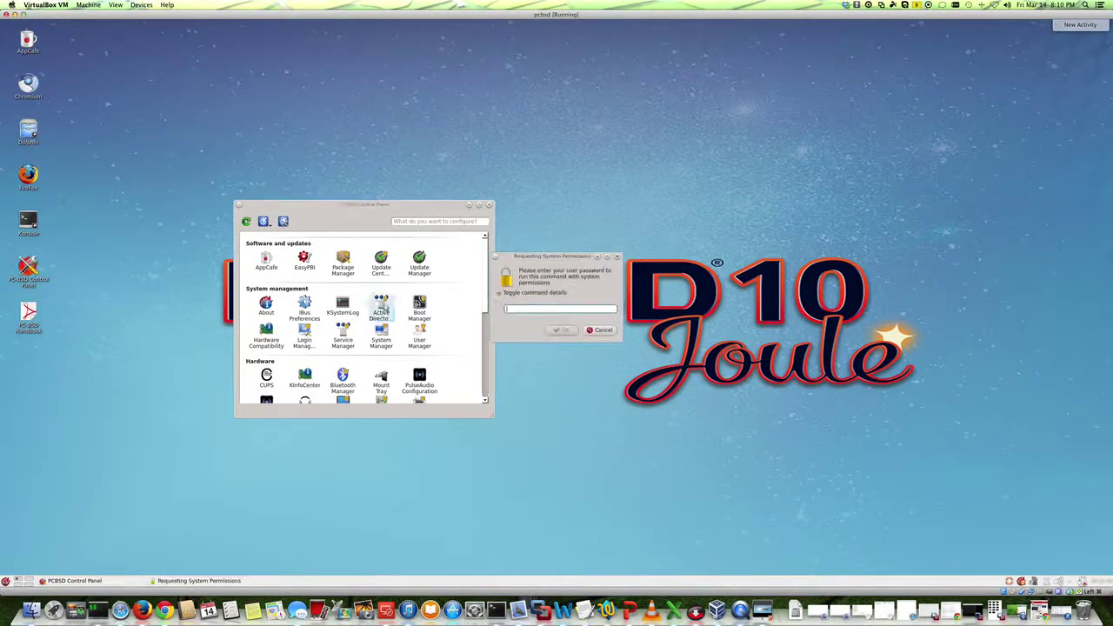
pyautogui.write('••••••••••')
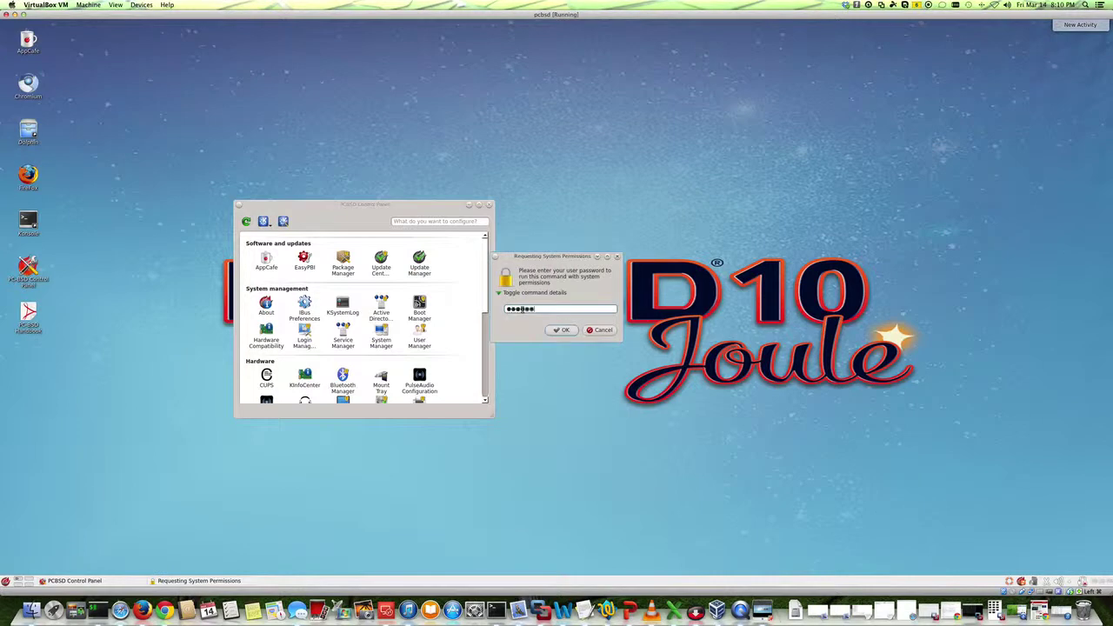
pyautogui.press('Return')
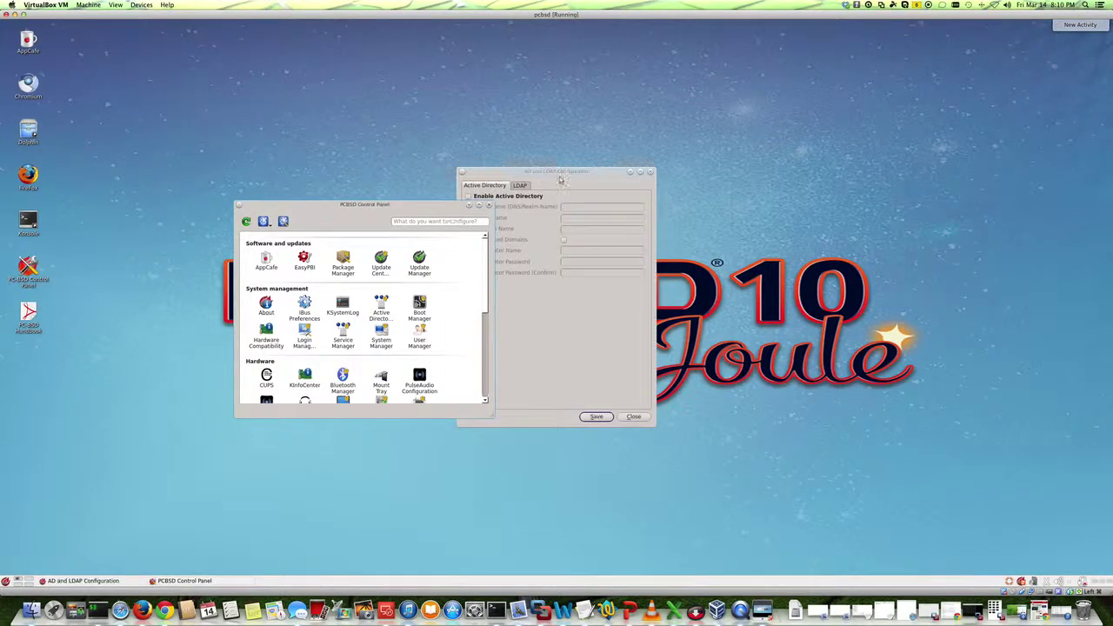
pyautogui.moveTo(585, 180); pyautogui.dragTo(619, 180)
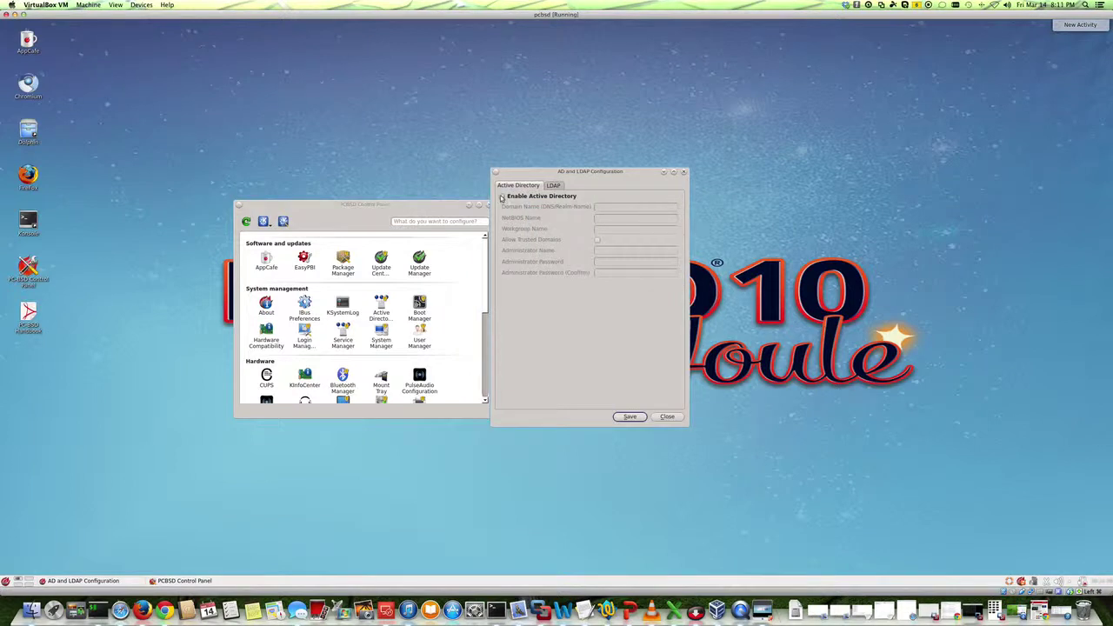
pyautogui.click(551, 186)
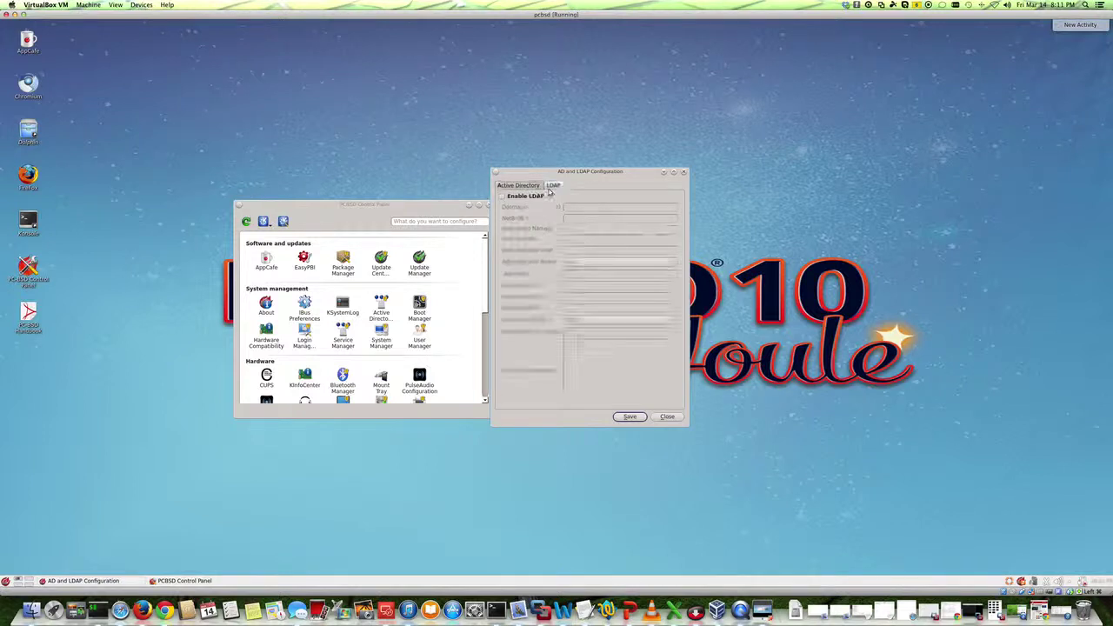
pyautogui.click(503, 188)
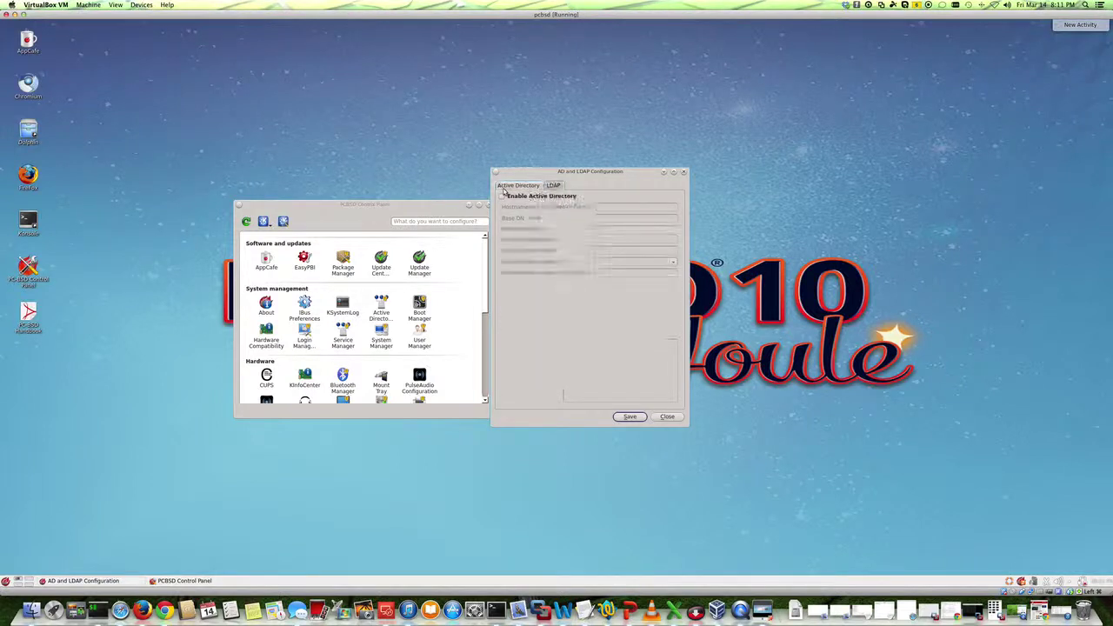
# Step: Close the AD and LDAP Configuration and open System Manager, authorising it with the user password
pyautogui.click(683, 171)
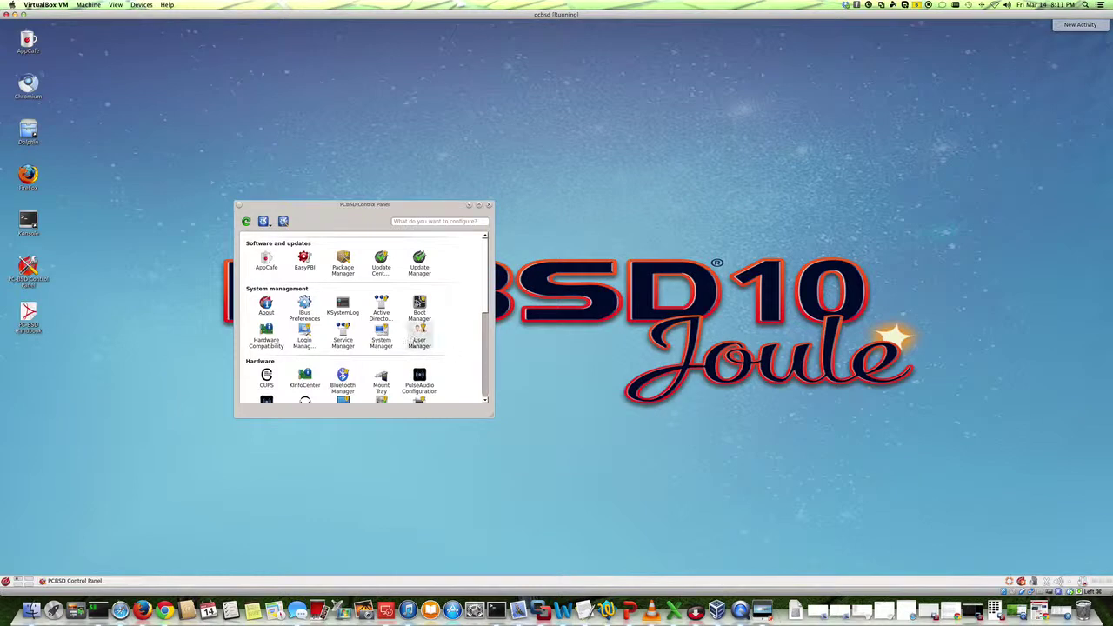
pyautogui.click(383, 346)
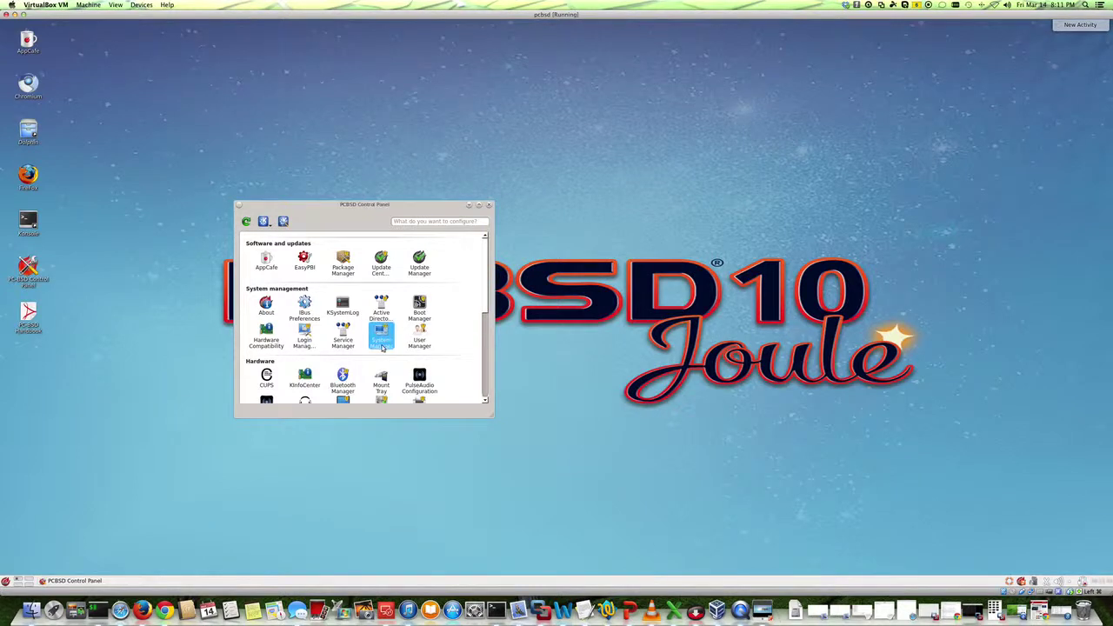
pyautogui.write('*******')
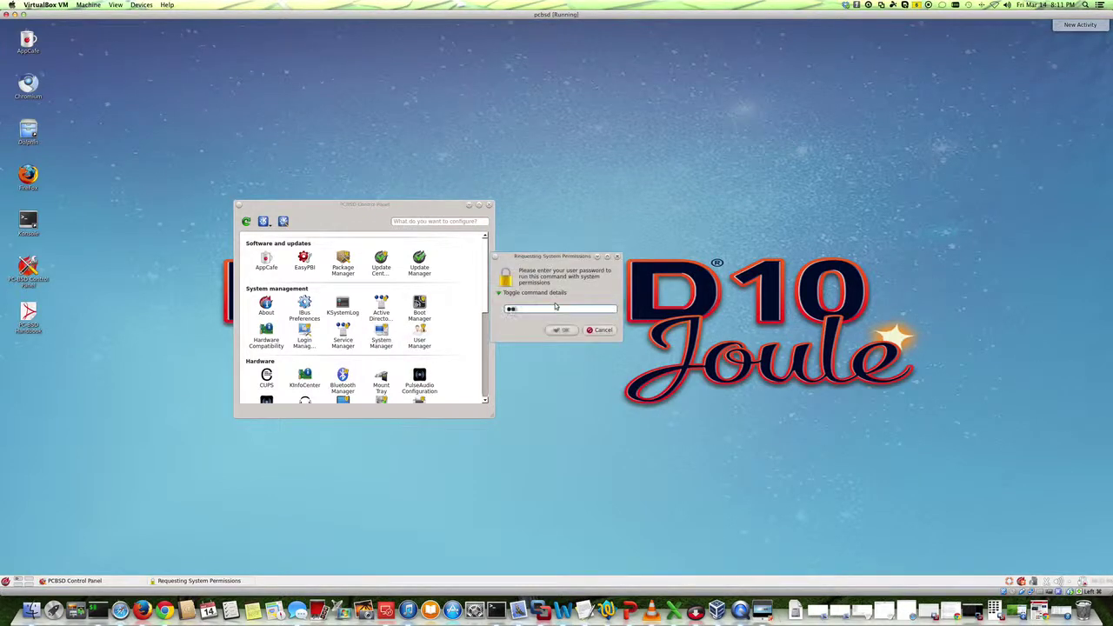
pyautogui.press('Return')
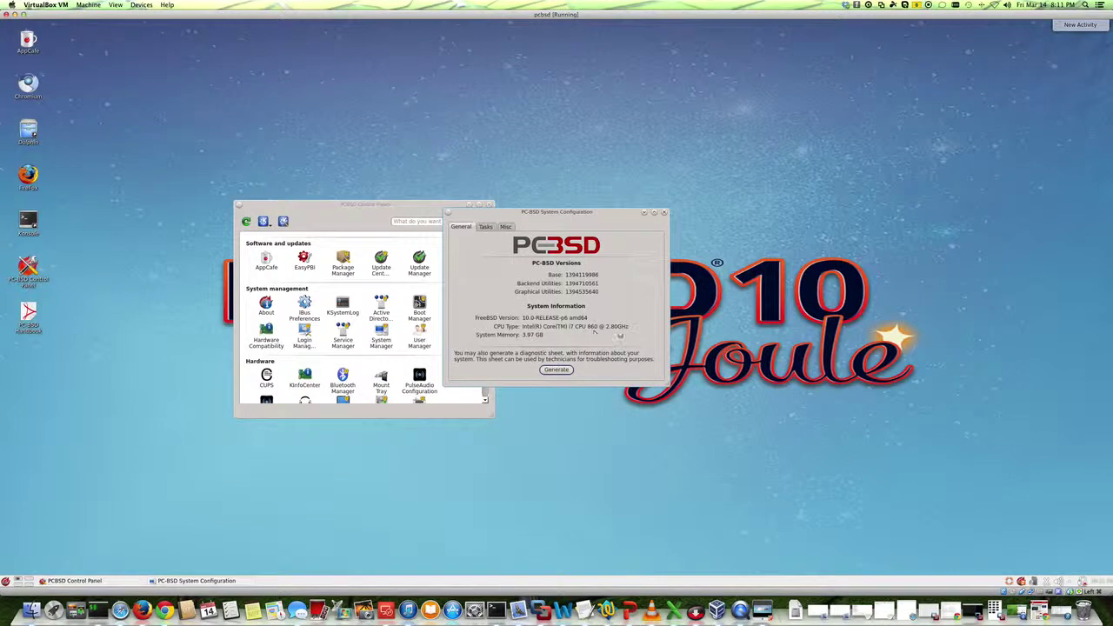
# Step: View the Tasks and Misc settings of the PC-BSD System Configuration, shift its window clear of the Control Panel and close it
pyautogui.click(484, 227)
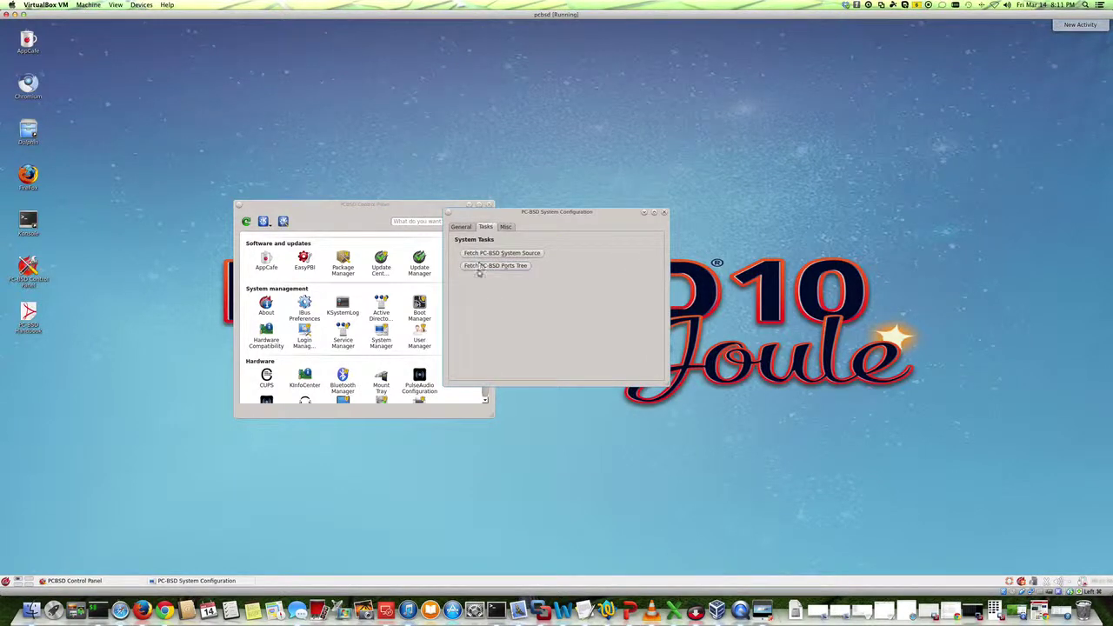
pyautogui.moveTo(522, 212); pyautogui.dragTo(576, 214)
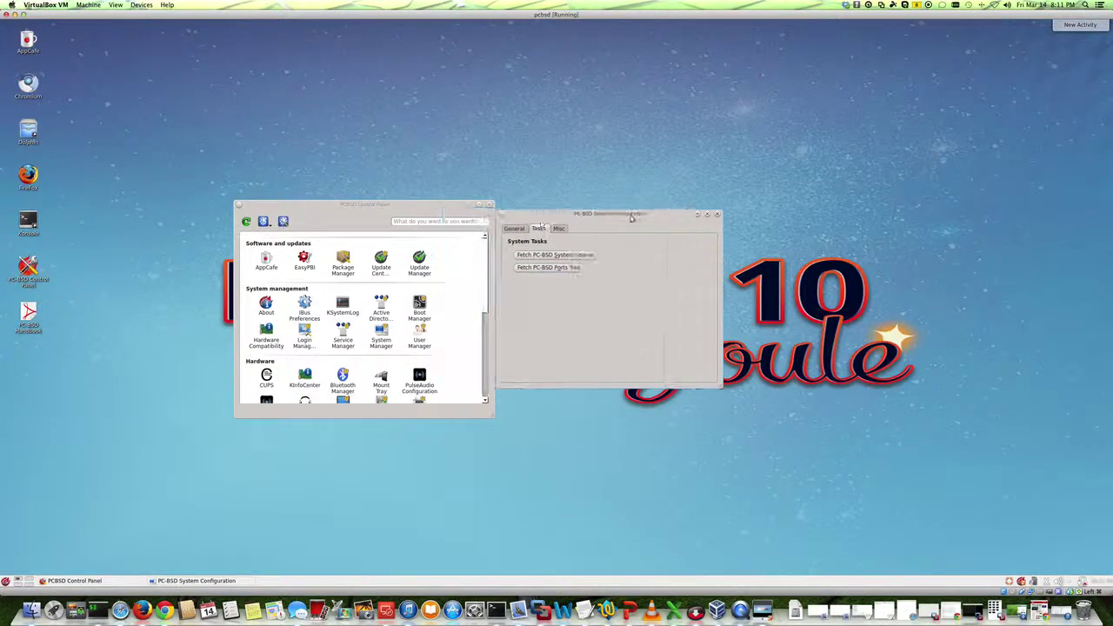
pyautogui.click(559, 230)
pyautogui.click(538, 228)
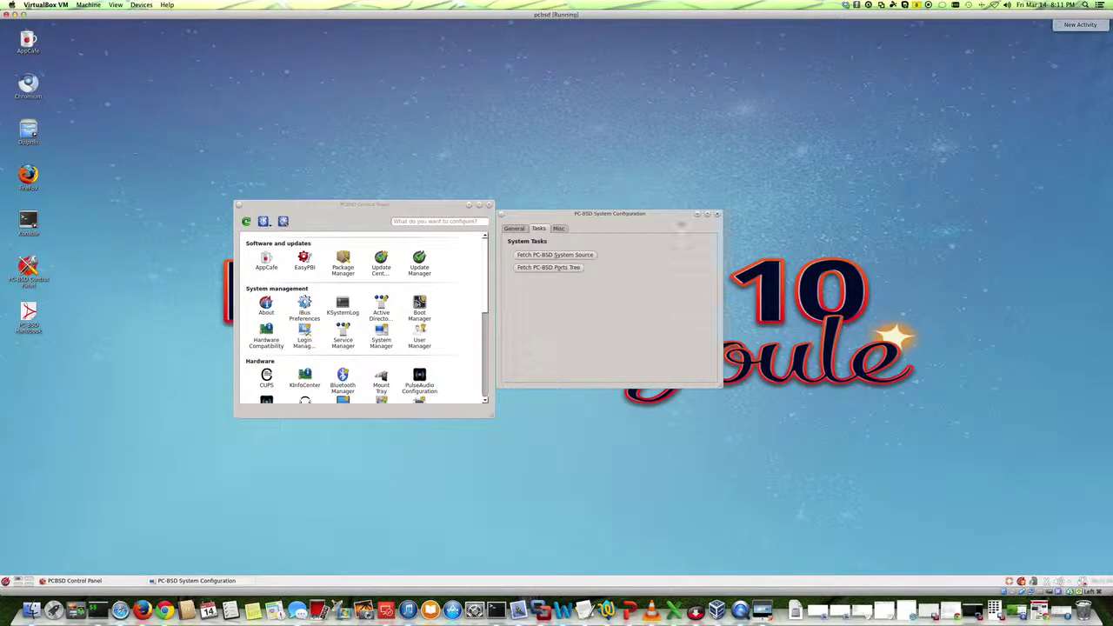
pyautogui.moveTo(633, 217); pyautogui.dragTo(639, 217)
pyautogui.click(724, 214)
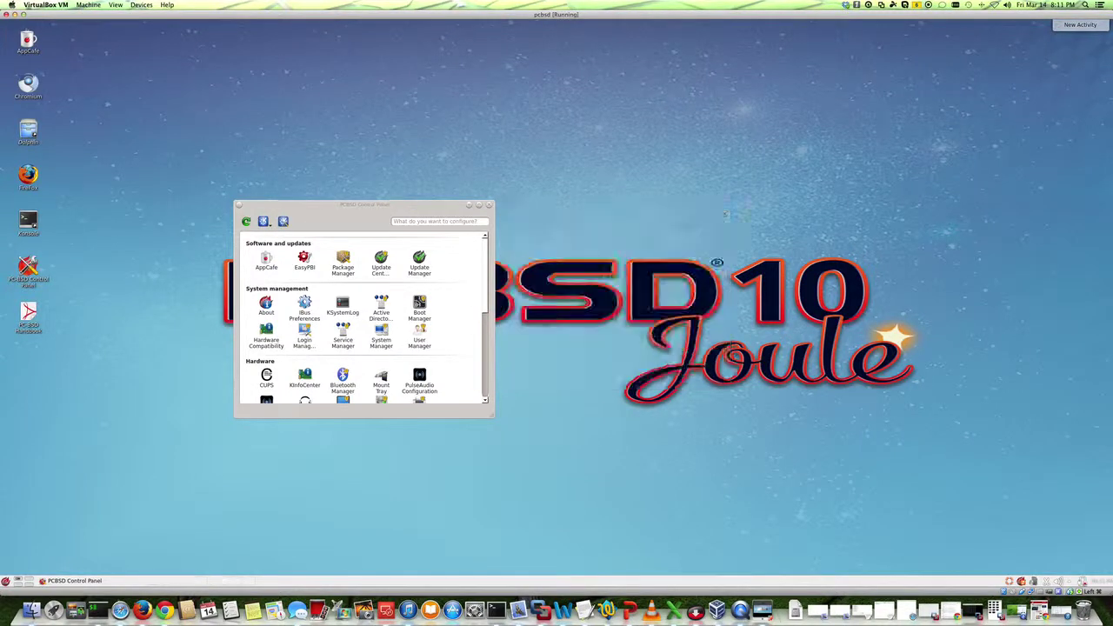
# Step: Open the X11VNC Server tool from the Tools section, view its listening port options and cancel it
pyautogui.scroll(-3, 467, 321)
pyautogui.scroll(-1, 468, 320)
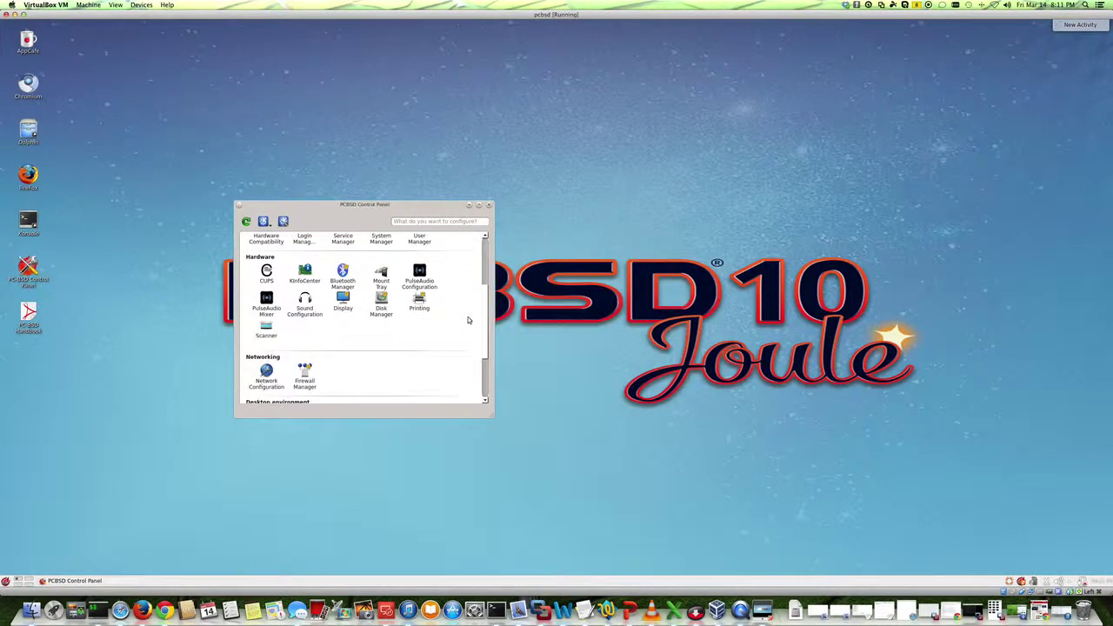
pyautogui.scroll(-2, 467, 320)
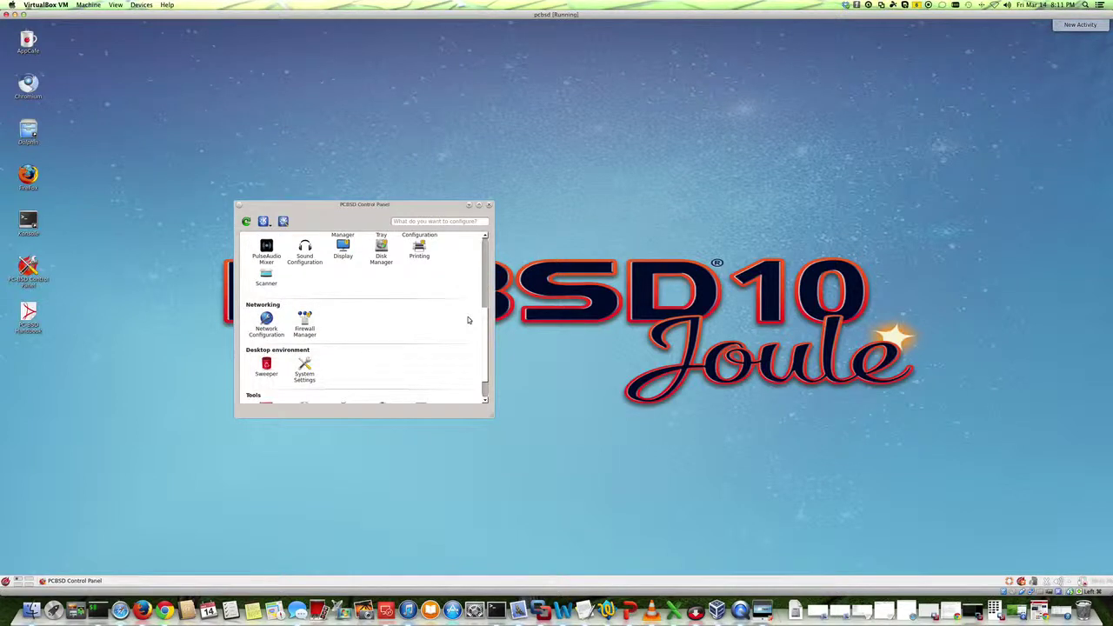
pyautogui.scroll(-1, 468, 321)
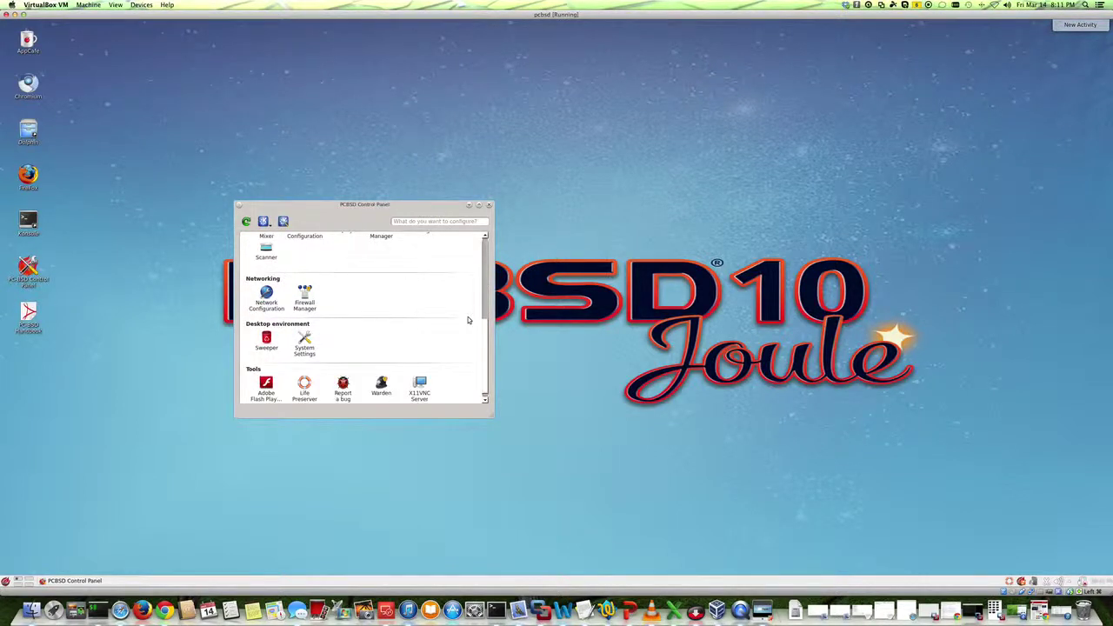
pyautogui.scroll(-1, 467, 320)
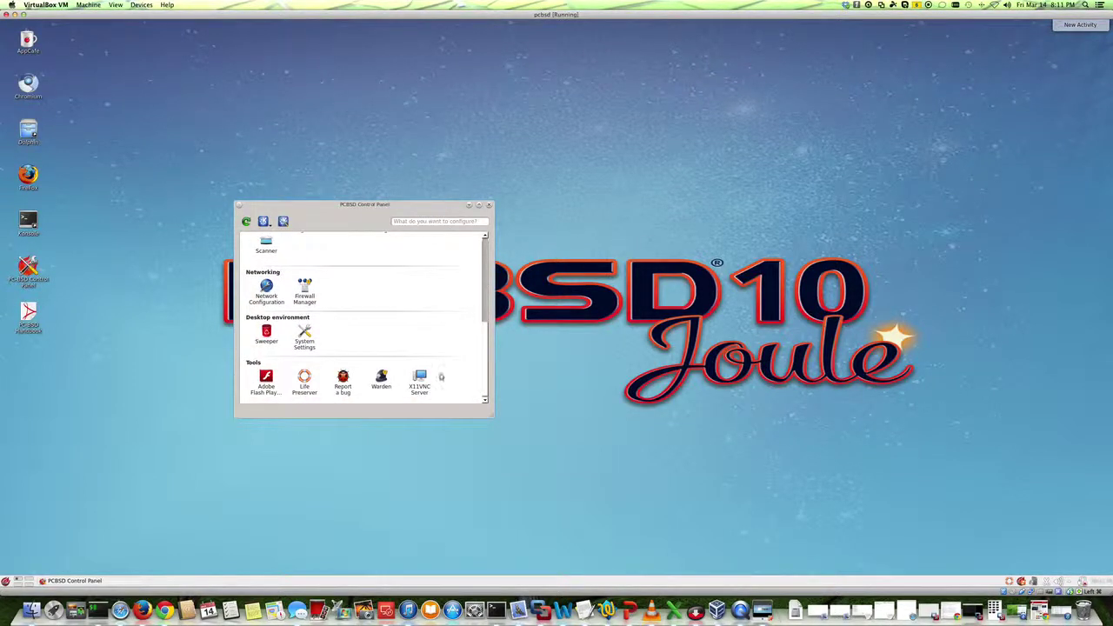
pyautogui.click(419, 380)
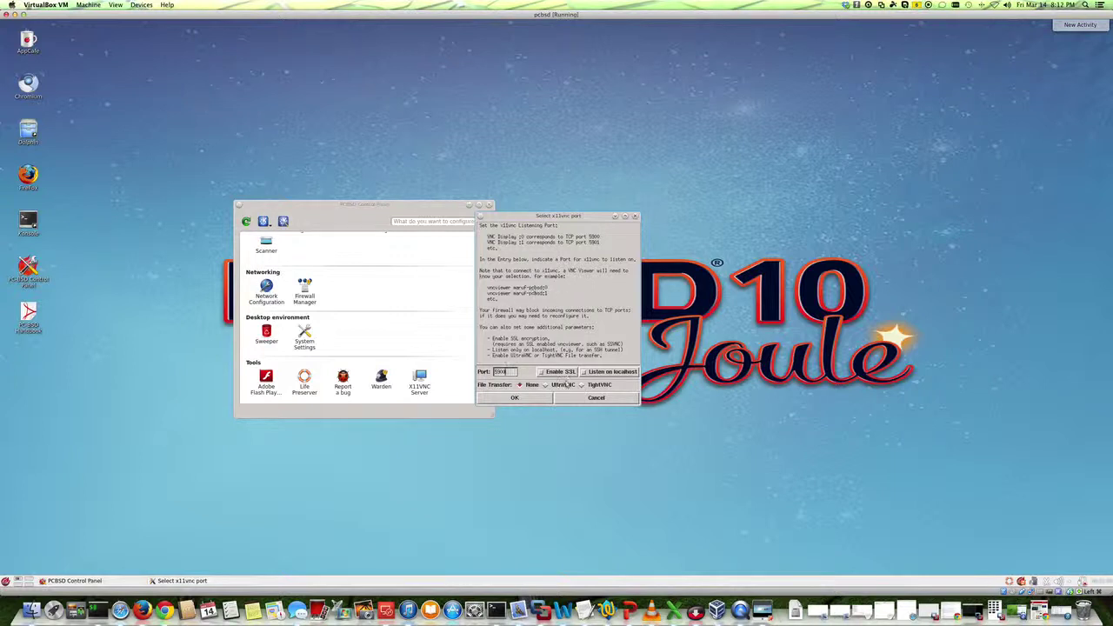
pyautogui.click(573, 397)
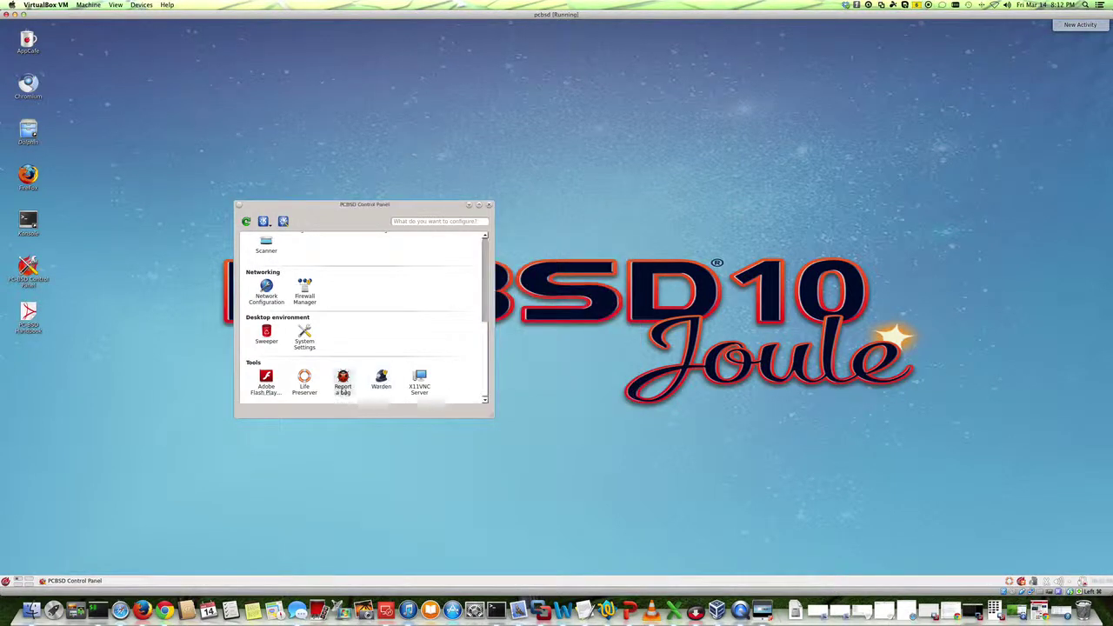
# Step: Move the Control Panel window to the middle of the desktop and try to launch Firefox from the desktop
pyautogui.scroll(5, 382, 363)
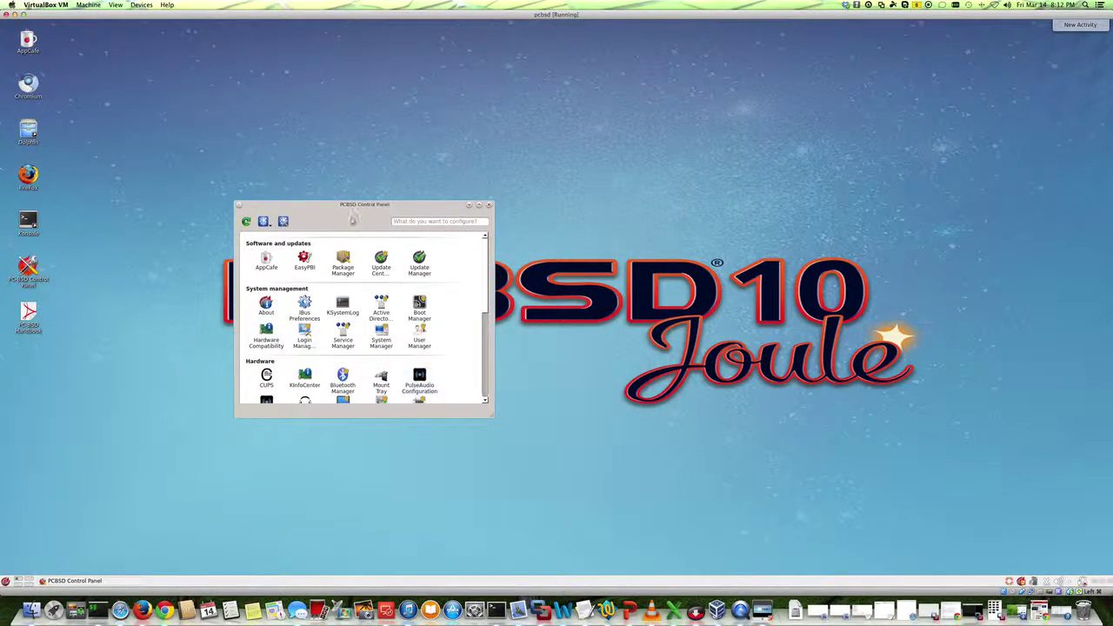
pyautogui.moveTo(310, 219); pyautogui.dragTo(501, 280)
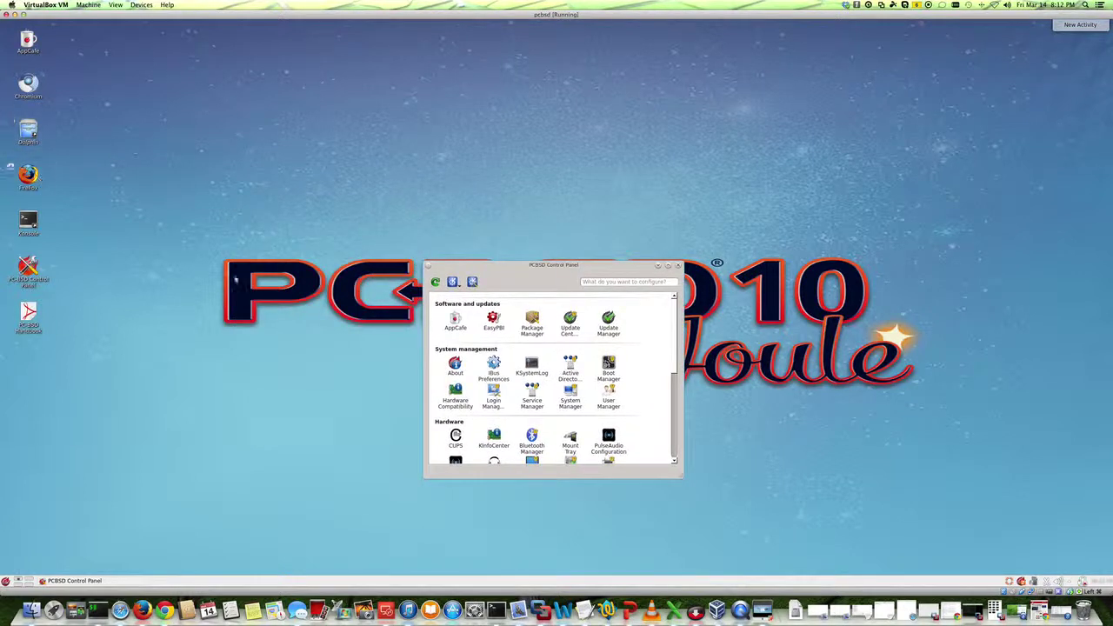
pyautogui.click(28, 177)
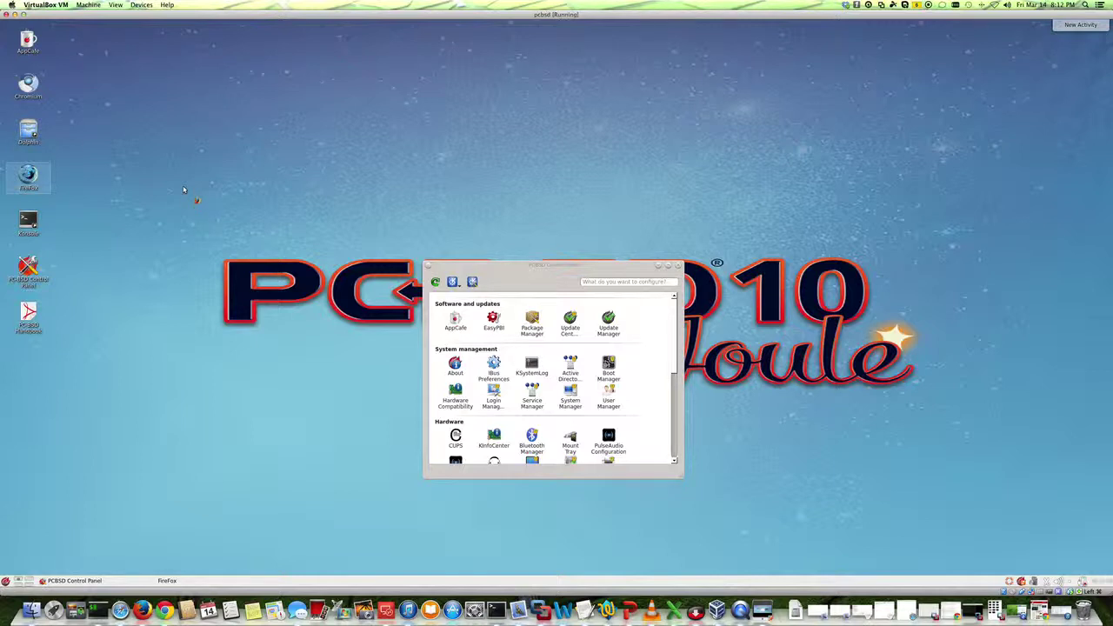
pyautogui.click(549, 293)
pyautogui.moveTo(498, 267); pyautogui.dragTo(468, 265)
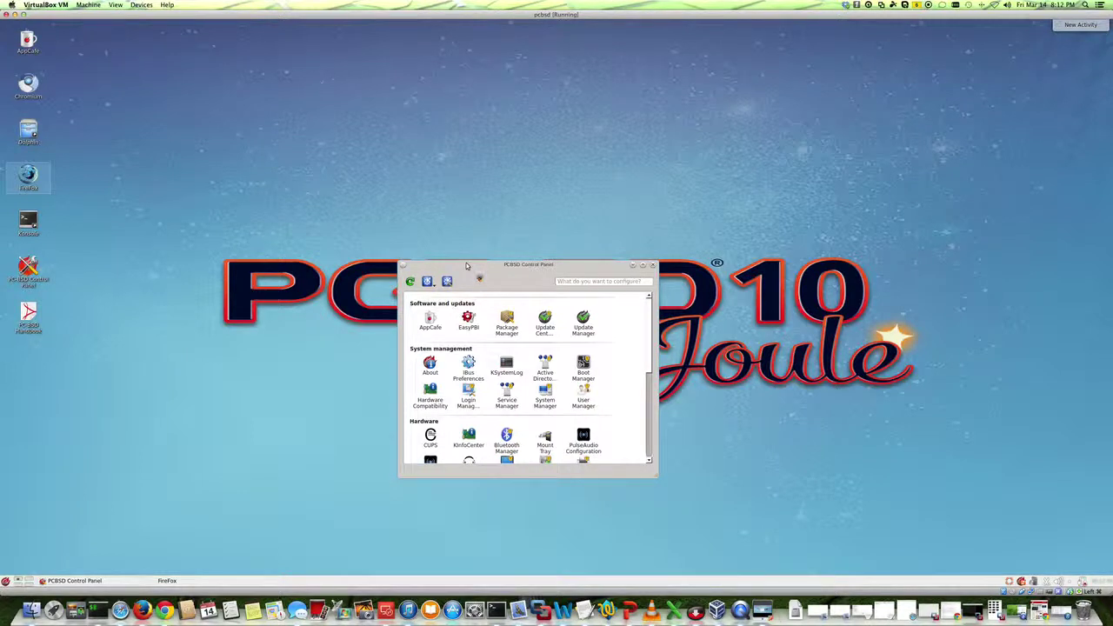
pyautogui.moveTo(466, 266); pyautogui.dragTo(497, 266)
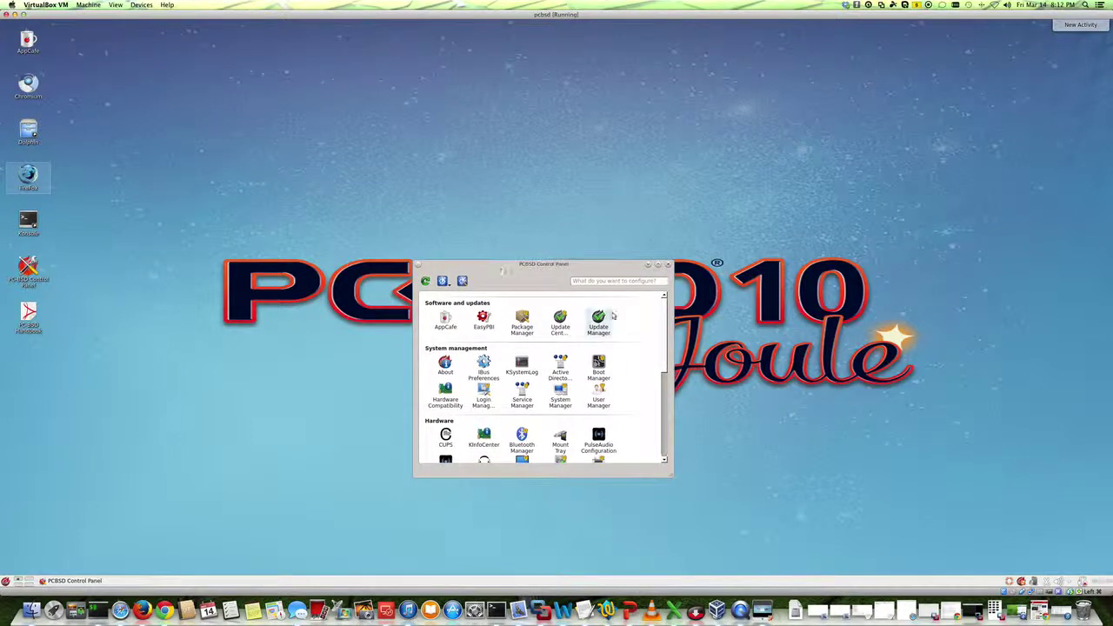
# Step: Look through the Hardware and Networking sections of the Control Panel
pyautogui.scroll(-2, 664, 358)
pyautogui.scroll(-3, 663, 358)
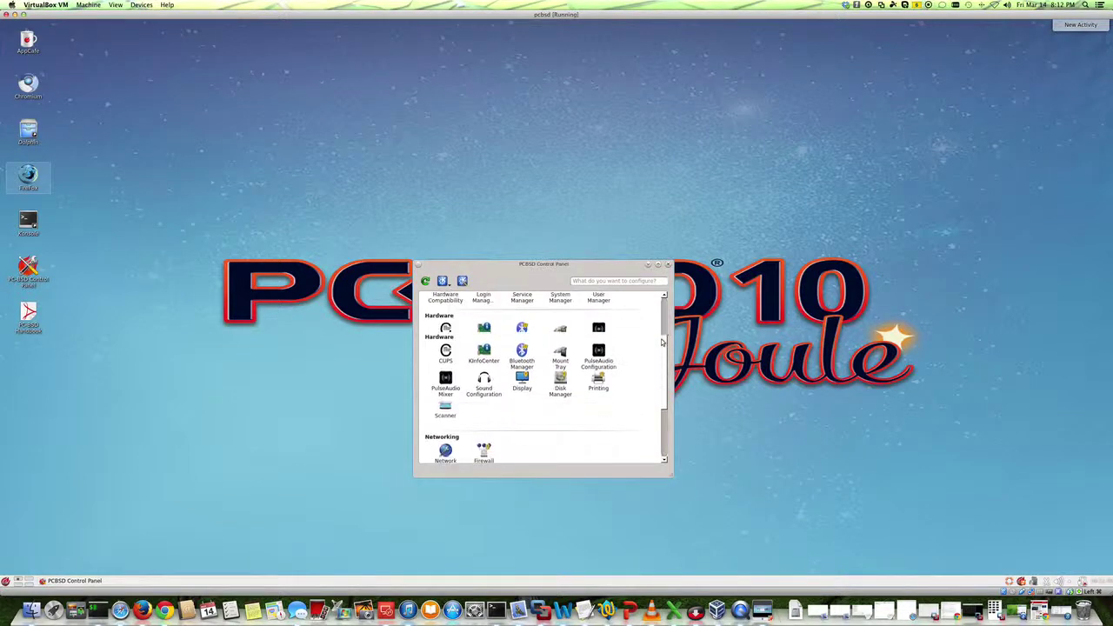